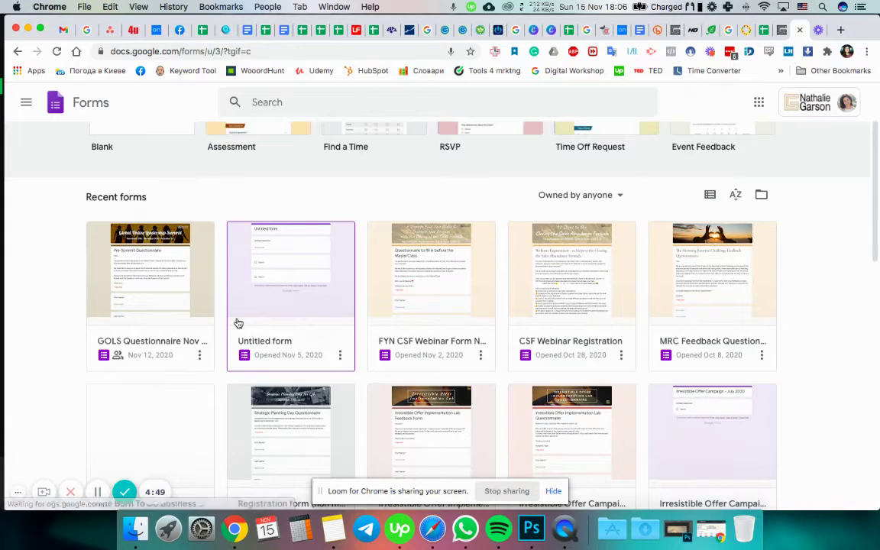
# - Create a blank form and set its header to the multicoloured yarn image from the Work and School themes
pyautogui.scroll(3, 235, 322)
pyautogui.click(140, 205)
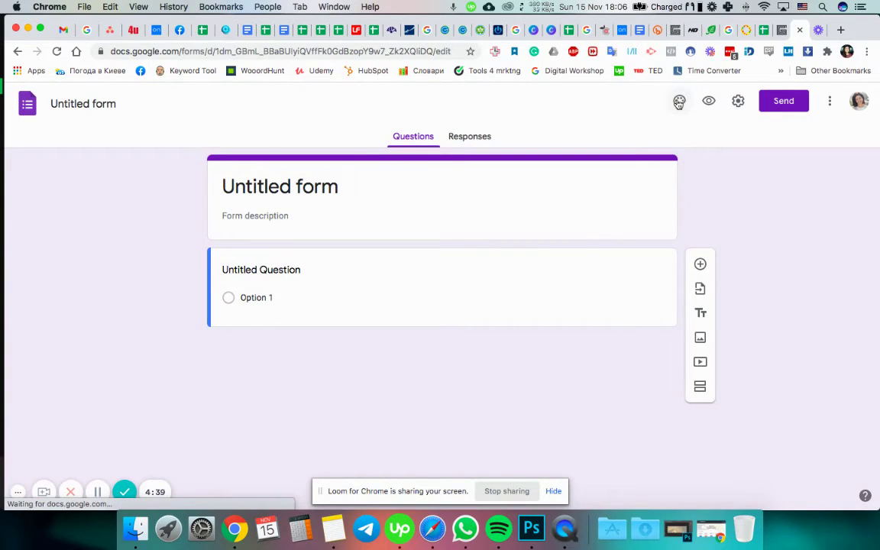
pyautogui.click(678, 103)
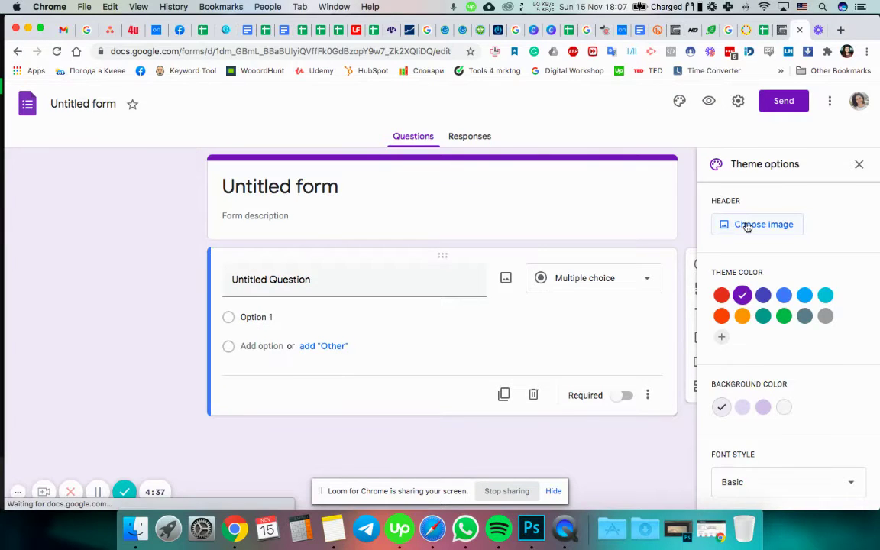
pyautogui.click(747, 225)
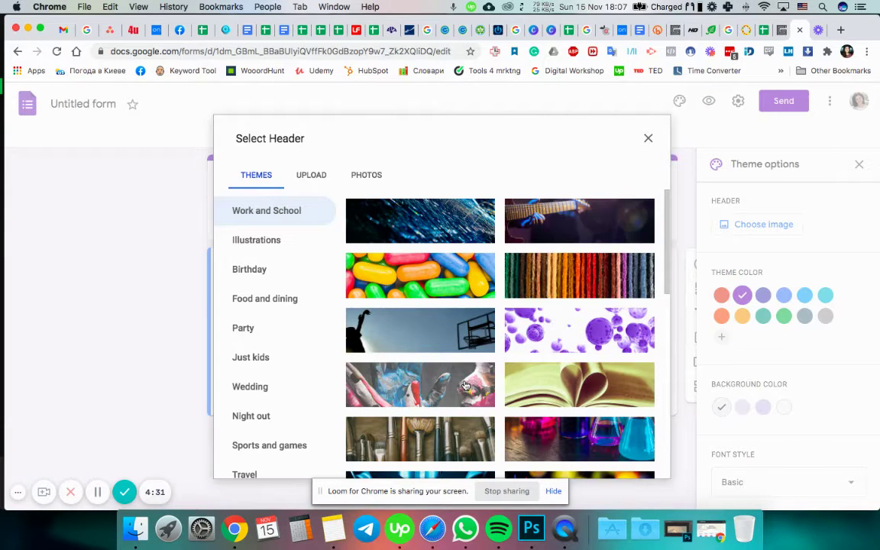
pyautogui.scroll(-10, 464, 384)
pyautogui.scroll(10, 464, 384)
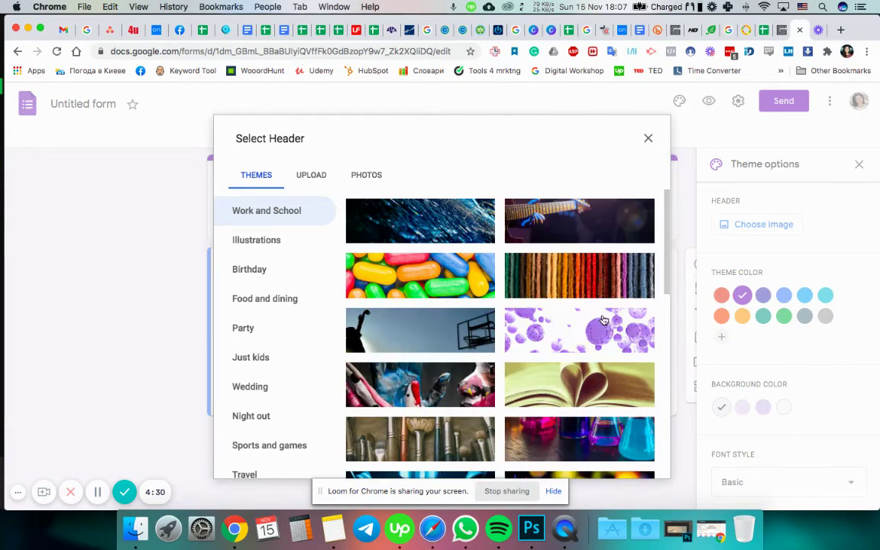
pyautogui.click(589, 272)
pyautogui.click(636, 462)
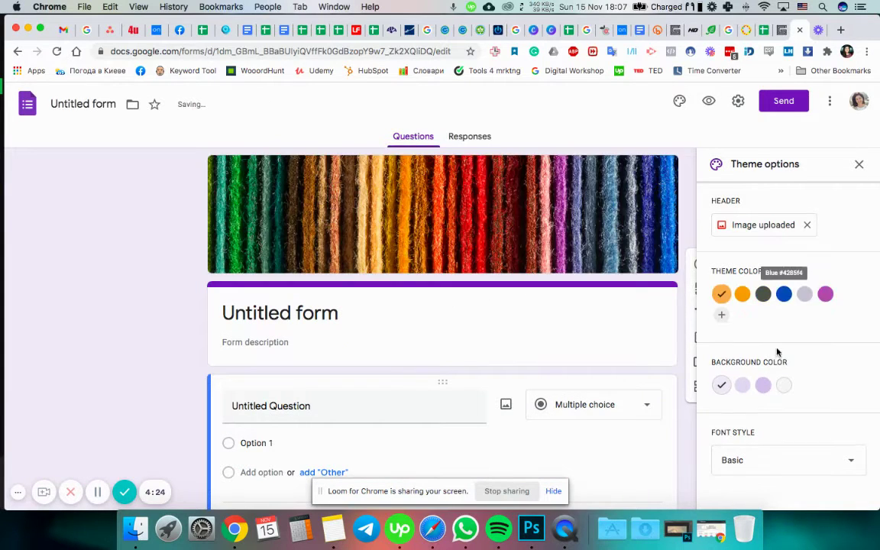
# - Try the Decorative font style on the form, switch back to Basic and close the theme options
pyautogui.scroll(-2, 748, 385)
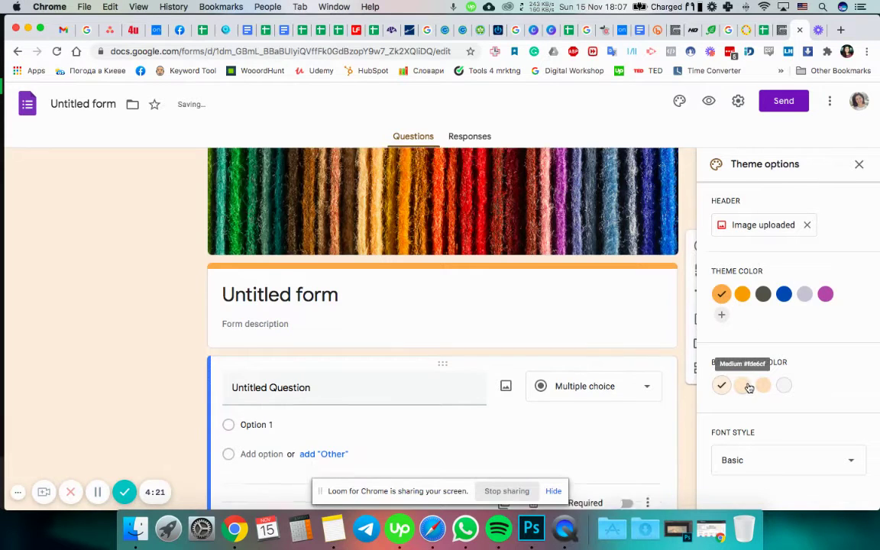
pyautogui.click(739, 463)
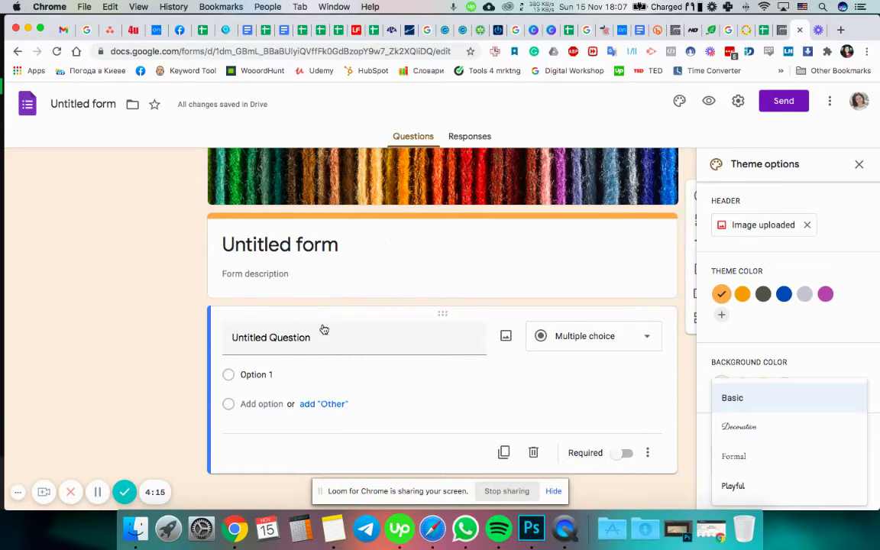
pyautogui.click(771, 424)
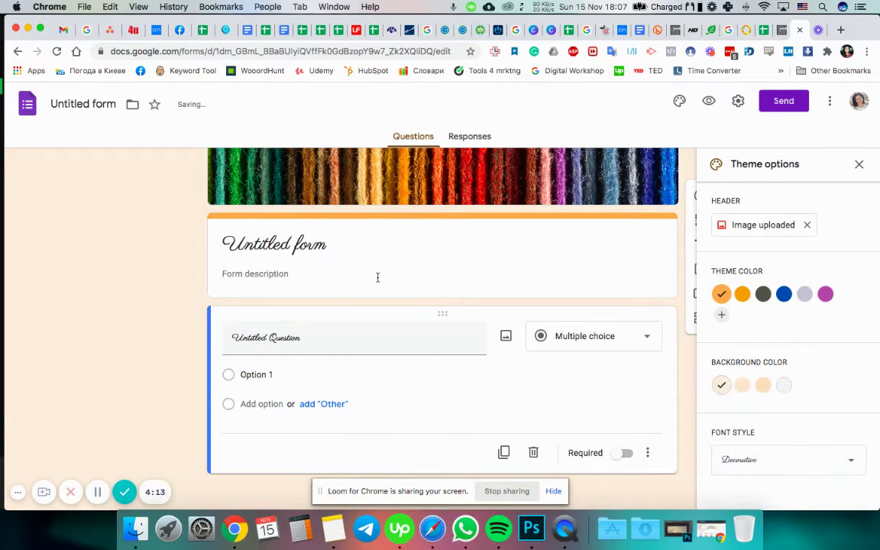
pyautogui.click(746, 458)
pyautogui.click(732, 397)
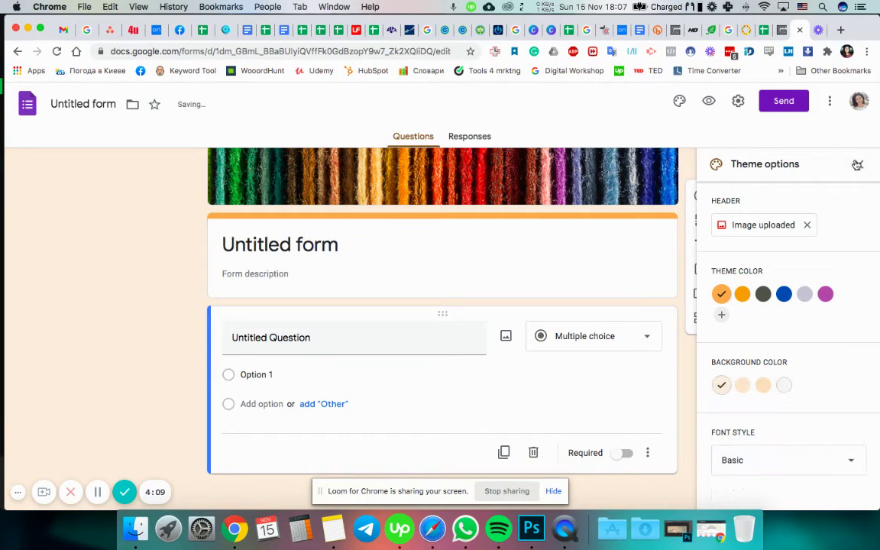
pyautogui.click(857, 165)
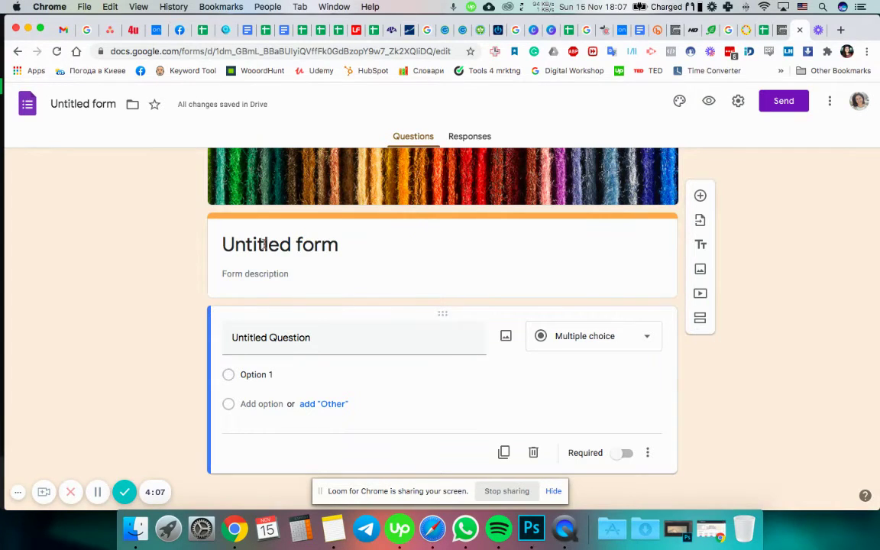
# - Set the form's title to "Title form" and its description to "description"
pyautogui.click(306, 244)
pyautogui.write('Tt')
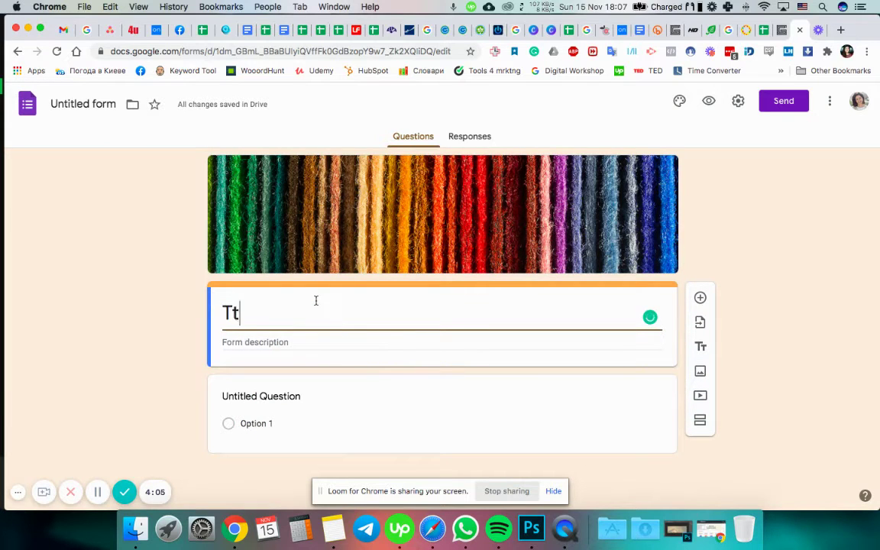
pyautogui.write('ile')
pyautogui.press('BackSpace')
pyautogui.press('BackSpace')
pyautogui.press('BackSpace')
pyautogui.write('itle form')
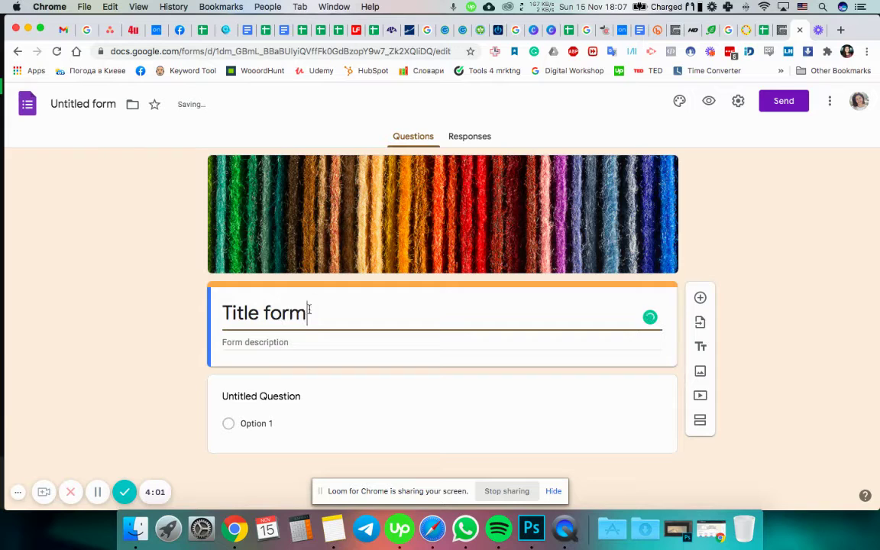
pyautogui.click(286, 340)
pyautogui.write('descrip')
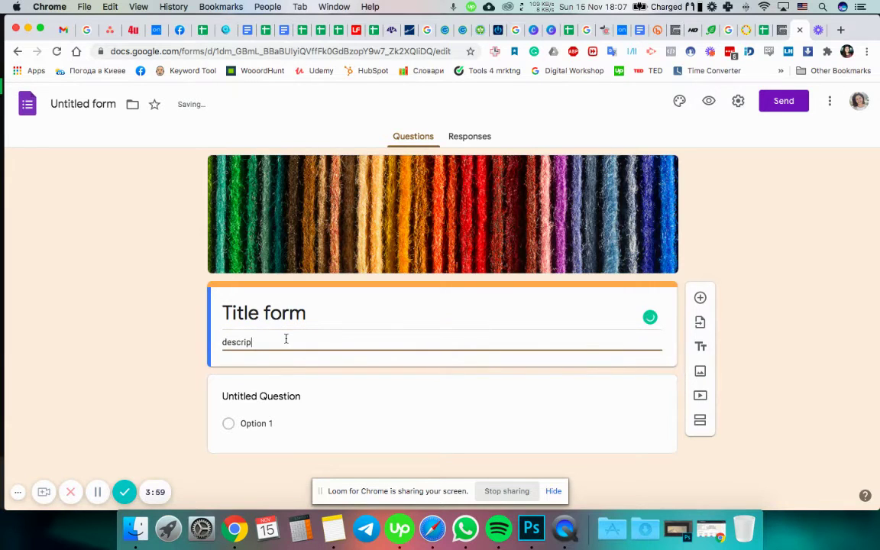
pyautogui.write('tion')
# - Title the first question "Question 1", keep it as multiple choice, and add Option 2 and an "Other" choice
pyautogui.click(347, 401)
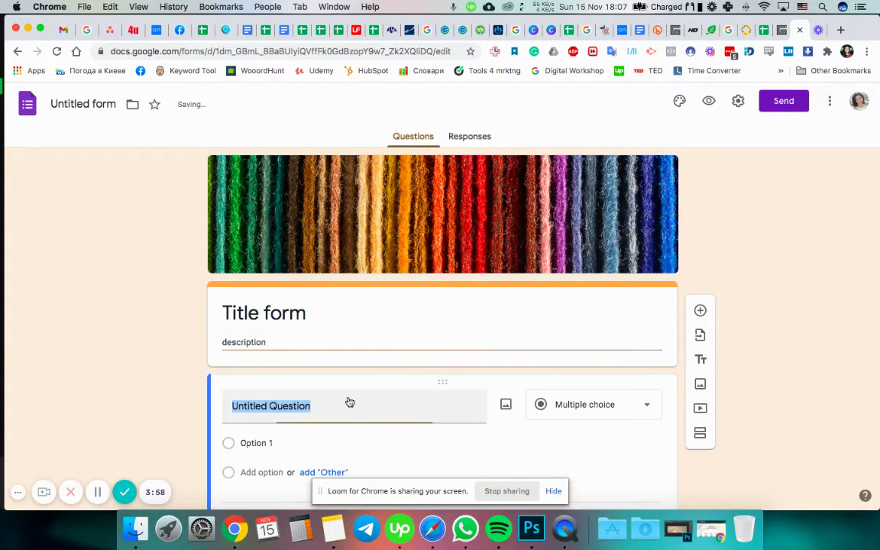
pyautogui.write('Question')
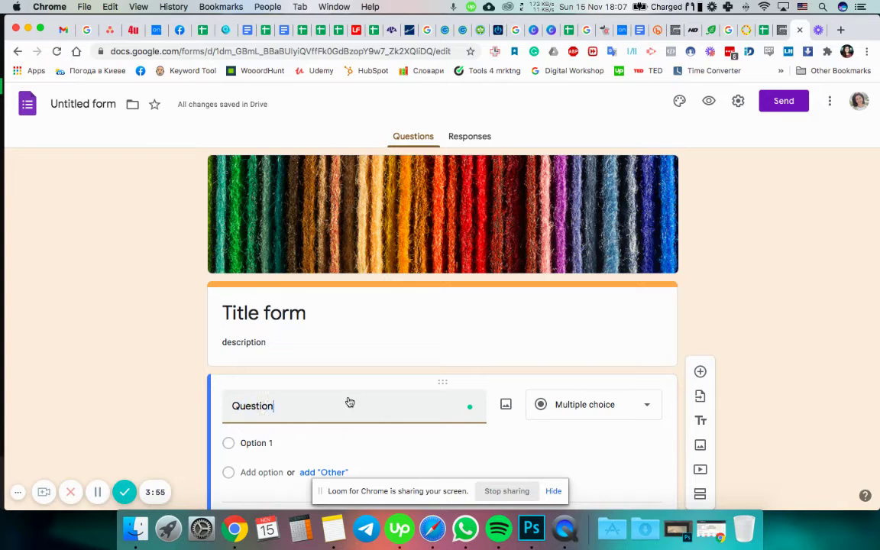
pyautogui.write(' 1')
pyautogui.scroll(-2, 395, 400)
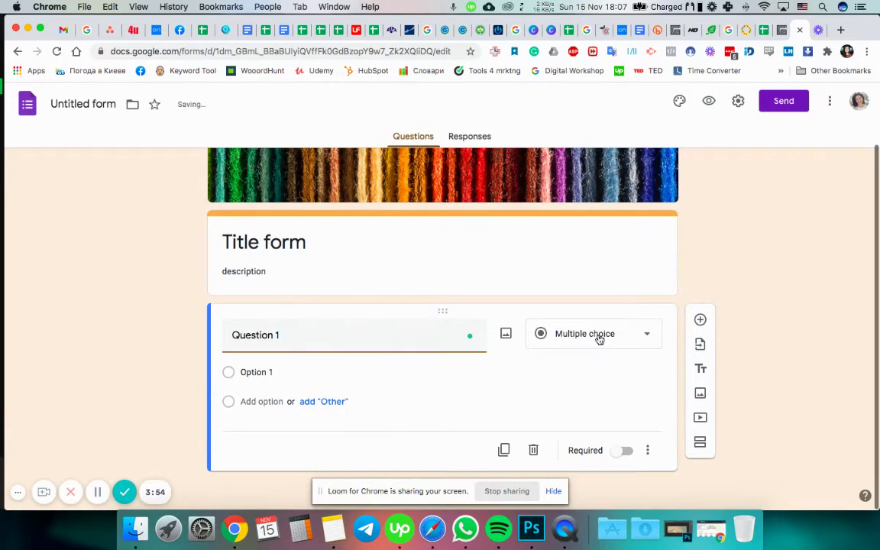
pyautogui.click(599, 336)
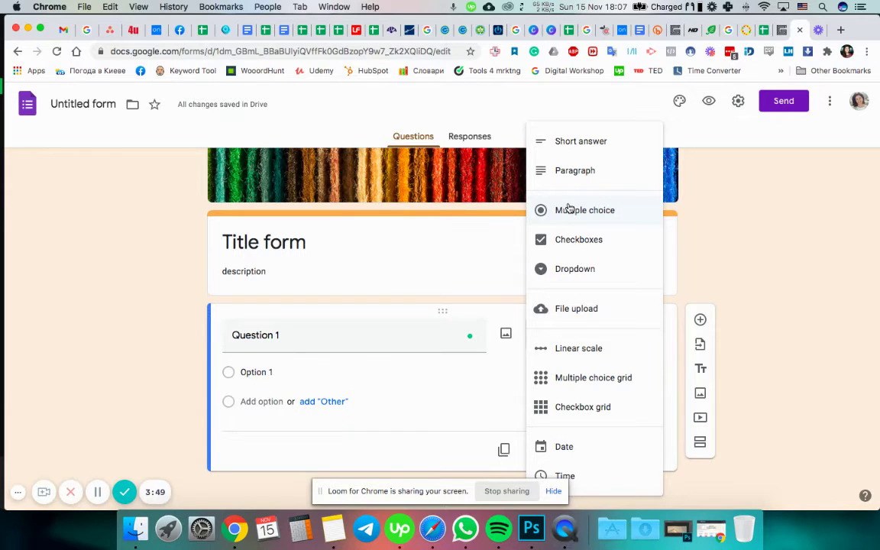
pyautogui.click(257, 398)
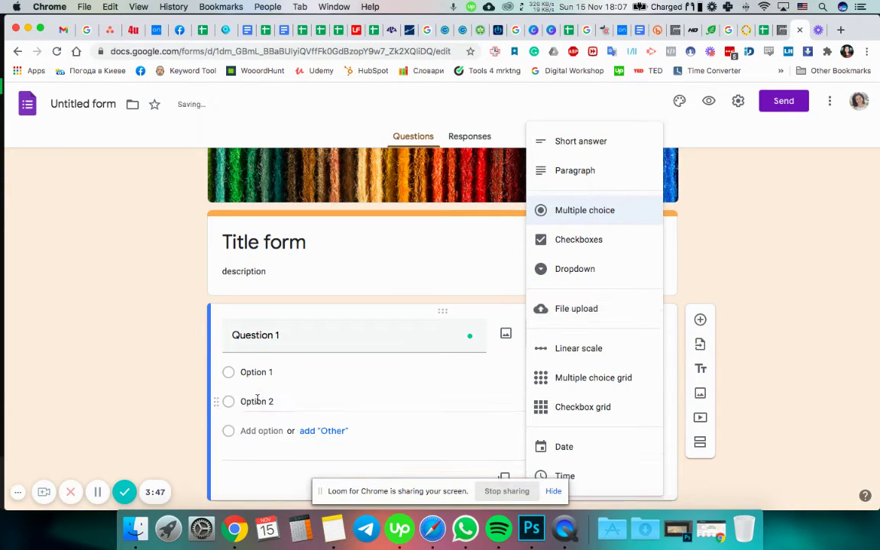
pyautogui.click(323, 431)
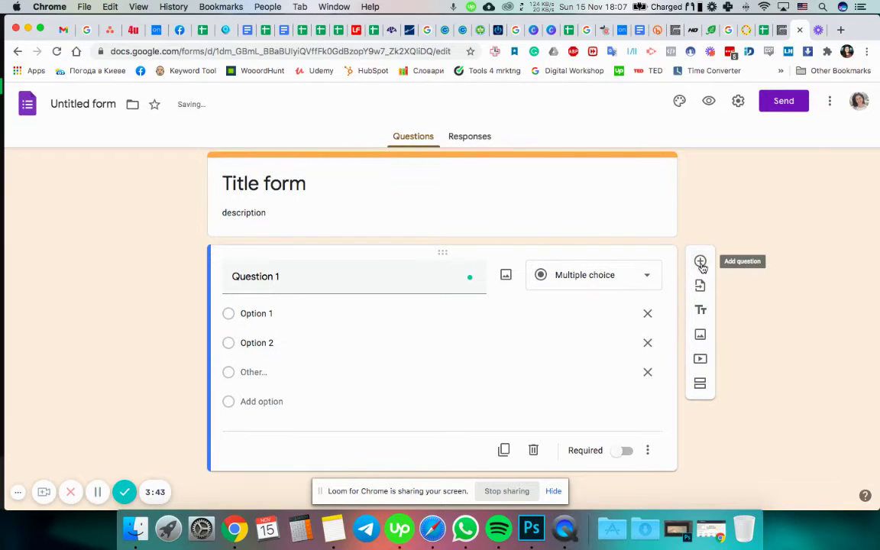
# - Add a Checkboxes question titled "Question 2" below the first question
pyautogui.click(700, 263)
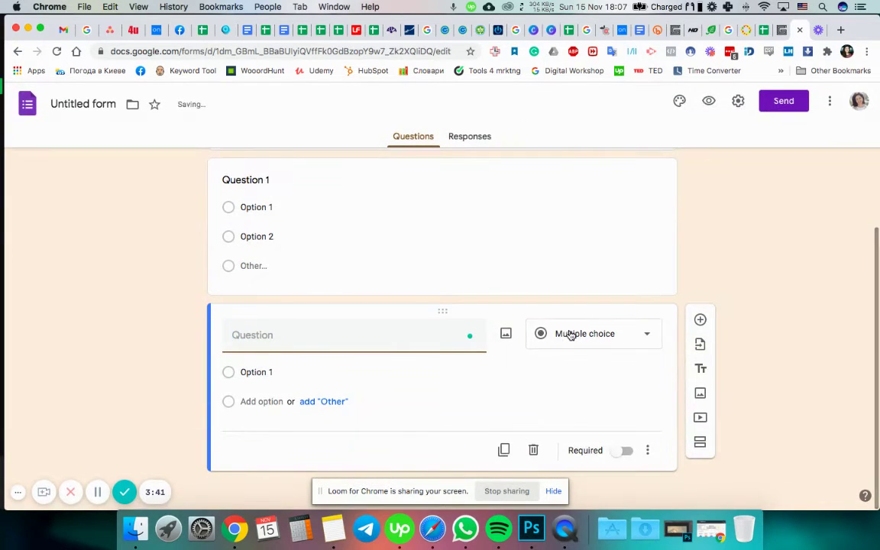
pyautogui.click(571, 335)
pyautogui.click(579, 238)
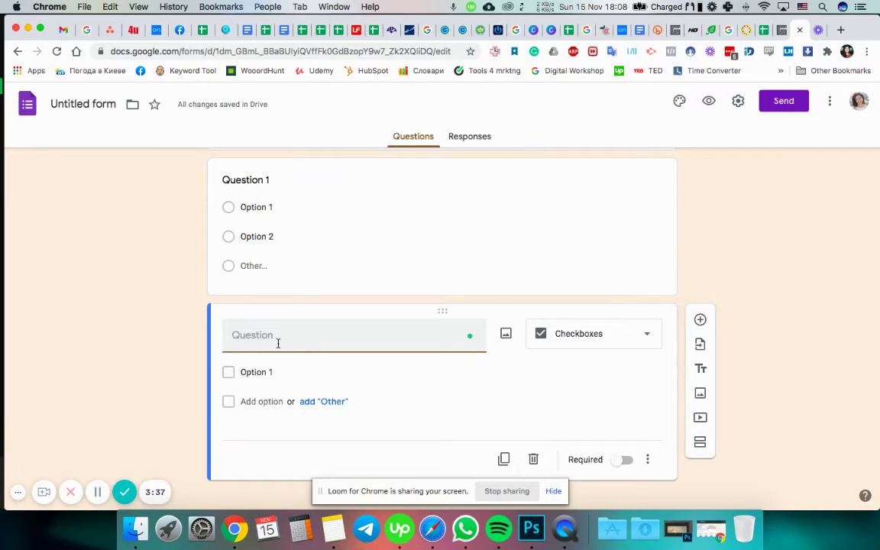
pyautogui.write('Question 2')
# - Add the choices "Option 2", "Option" and "Other" to Question 2
pyautogui.click(264, 401)
pyautogui.write('Option')
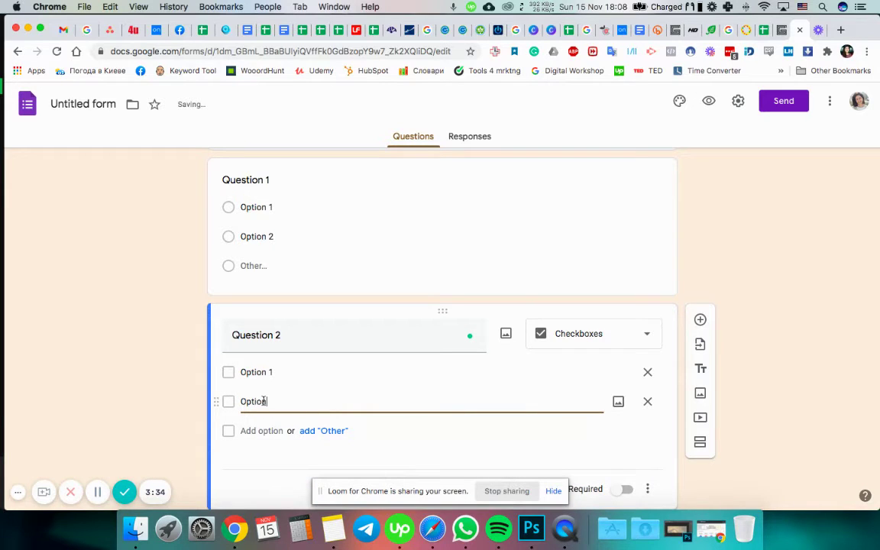
pyautogui.write(' 2')
pyautogui.scroll(-1, 334, 426)
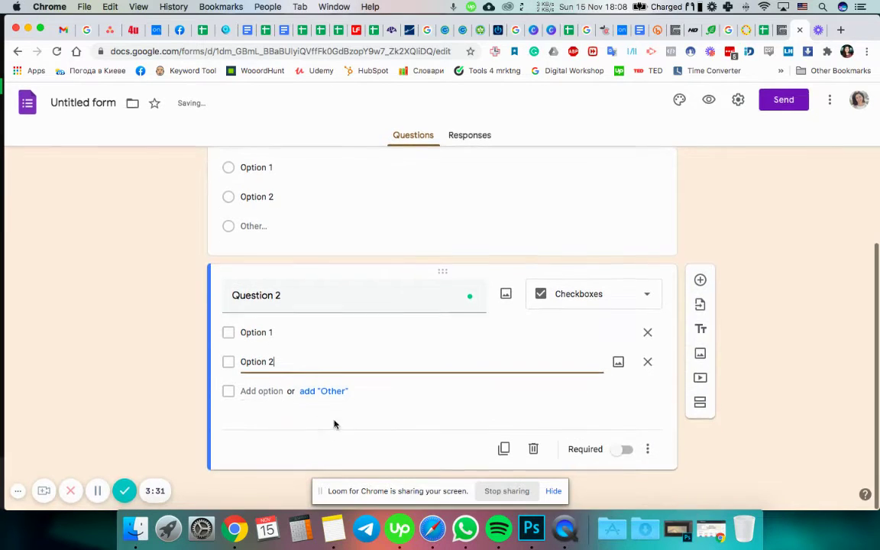
pyautogui.click(254, 391)
pyautogui.write('Option')
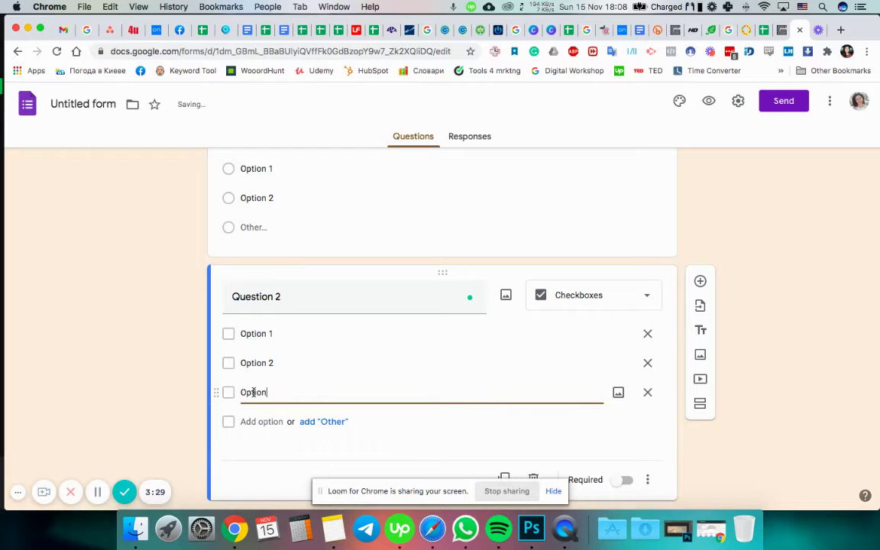
pyautogui.click(333, 422)
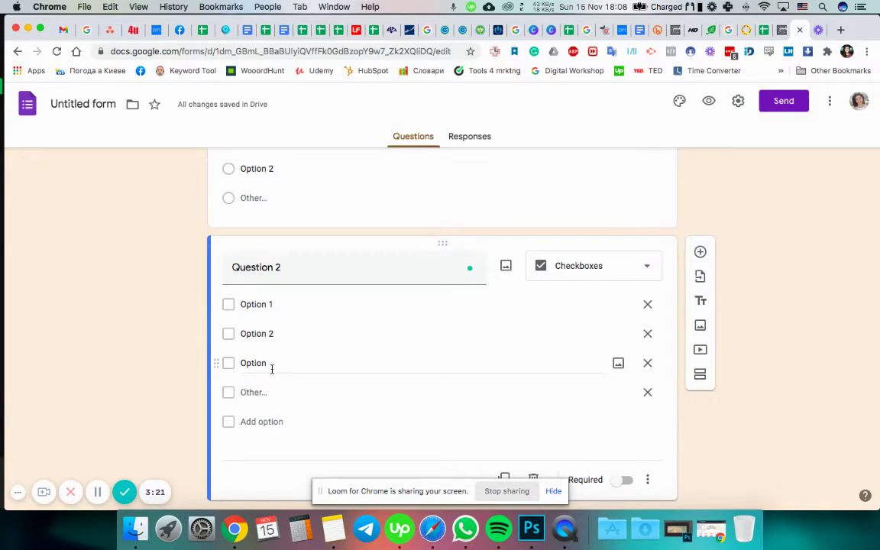
# - Add a Dropdown question titled "Question 3" and give it a second choice, "option 2"
pyautogui.scroll(-1, 268, 361)
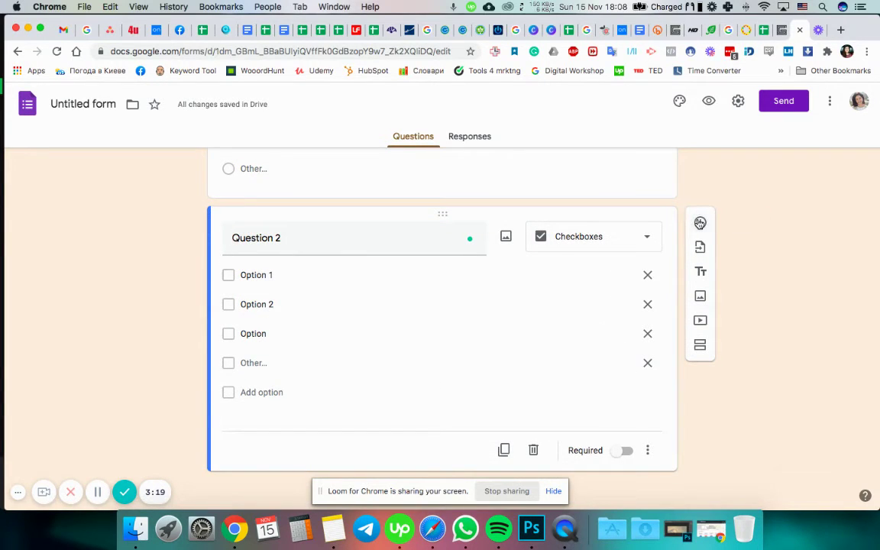
pyautogui.click(700, 222)
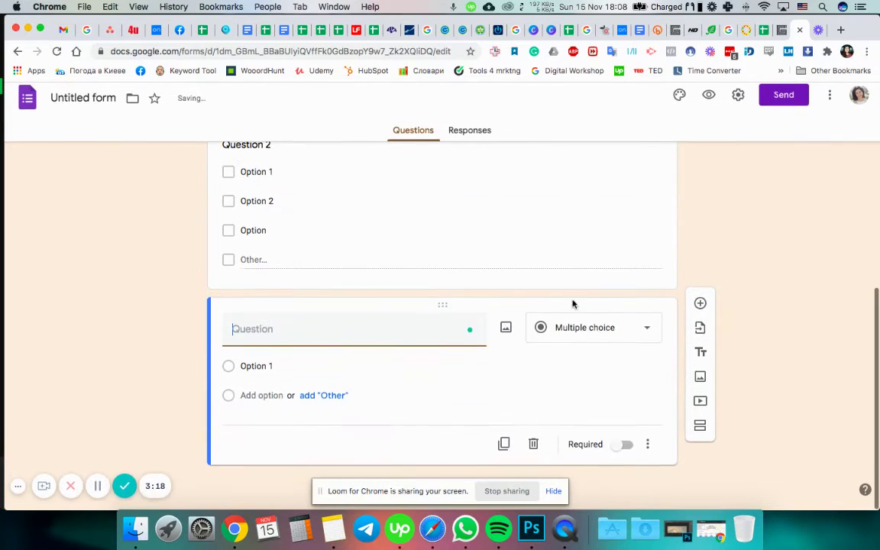
pyautogui.click(585, 335)
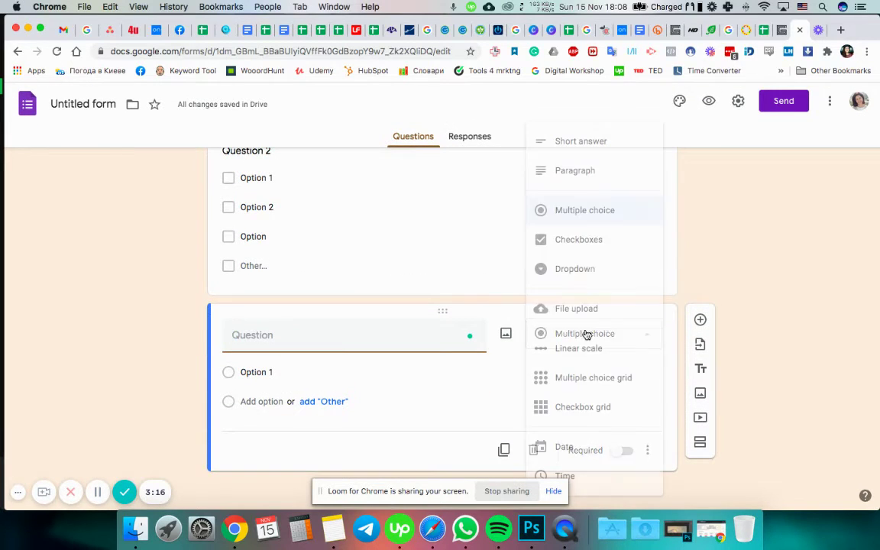
pyautogui.click(585, 268)
pyautogui.click(279, 334)
pyautogui.write('Q')
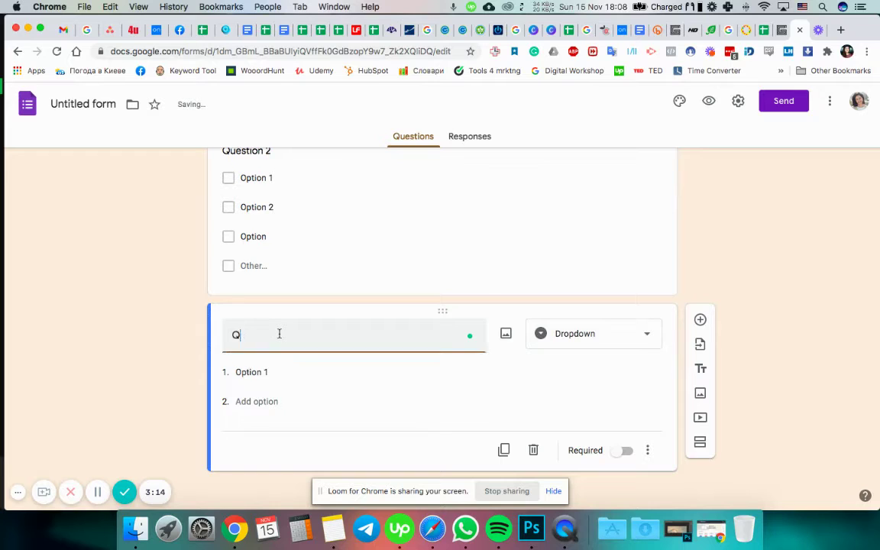
pyautogui.write('uestion 3')
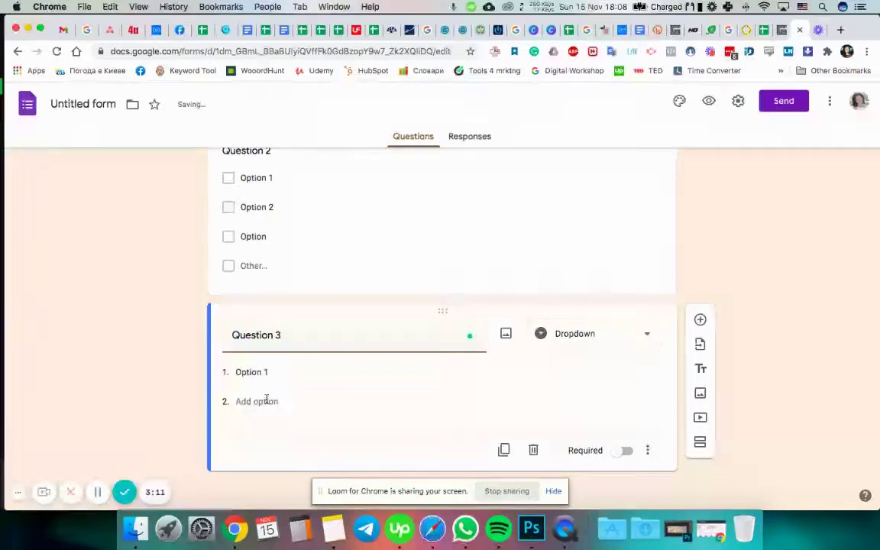
pyautogui.click(265, 401)
pyautogui.write('option 2')
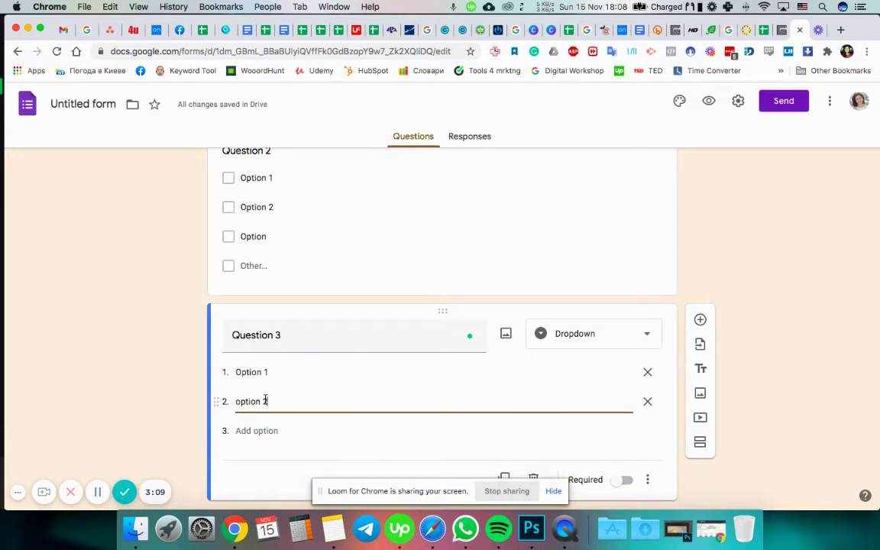
# - Add a required Short answer question titled "Email address" below Question 3
pyautogui.click(699, 319)
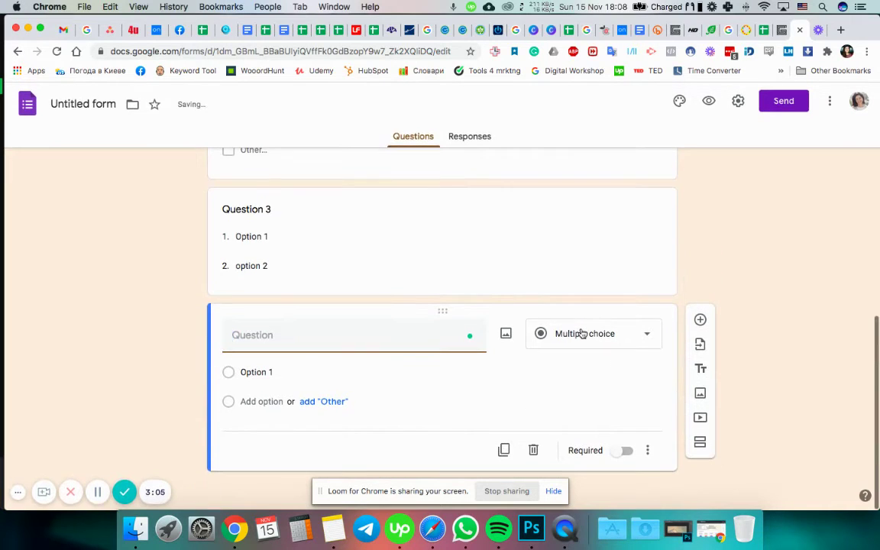
pyautogui.click(581, 334)
pyautogui.click(584, 140)
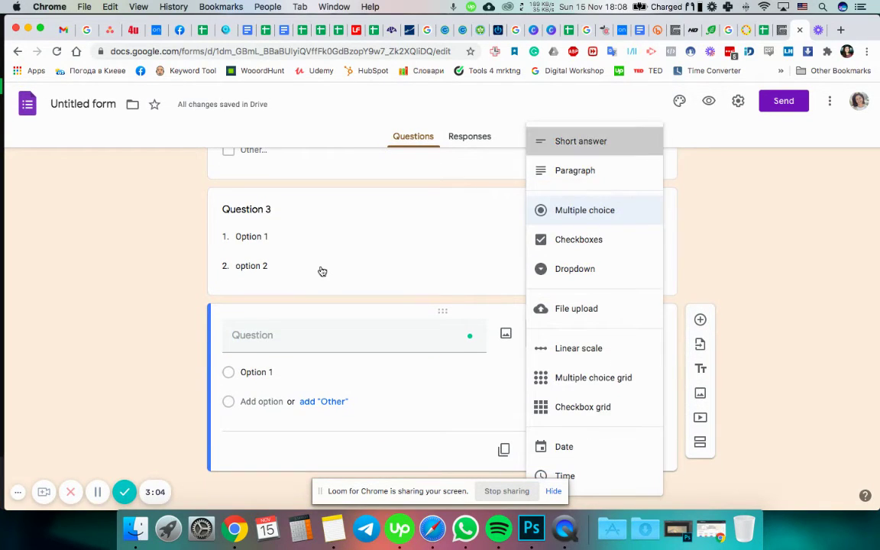
pyautogui.click(303, 361)
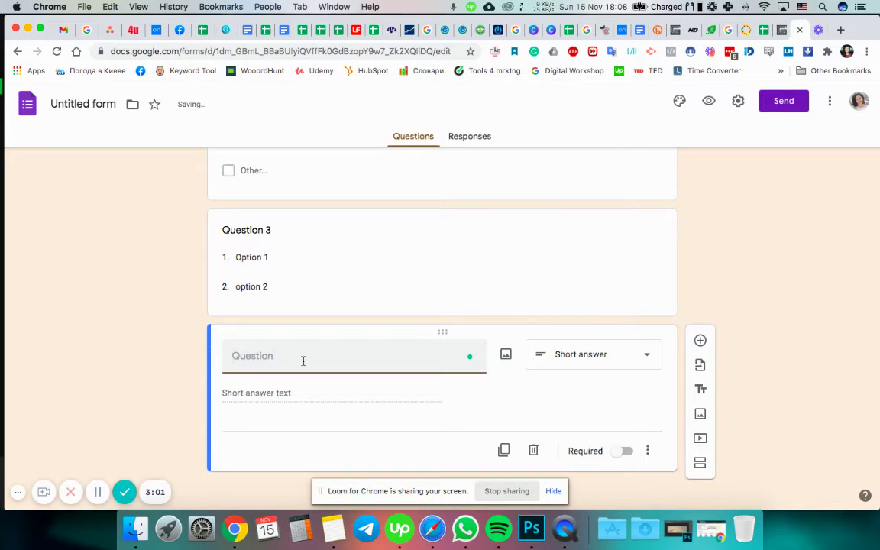
pyautogui.write('Em')
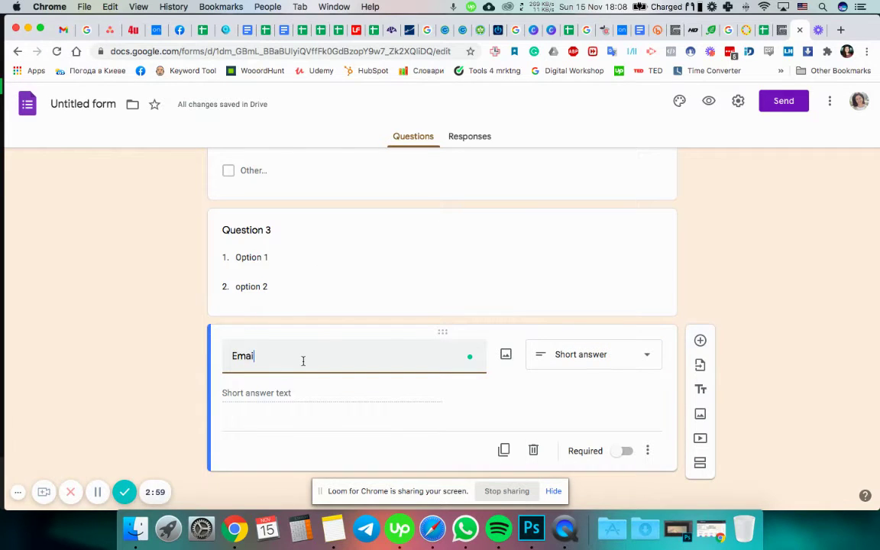
pyautogui.write('ail address')
pyautogui.click(627, 450)
pyautogui.scroll(-1, 630, 381)
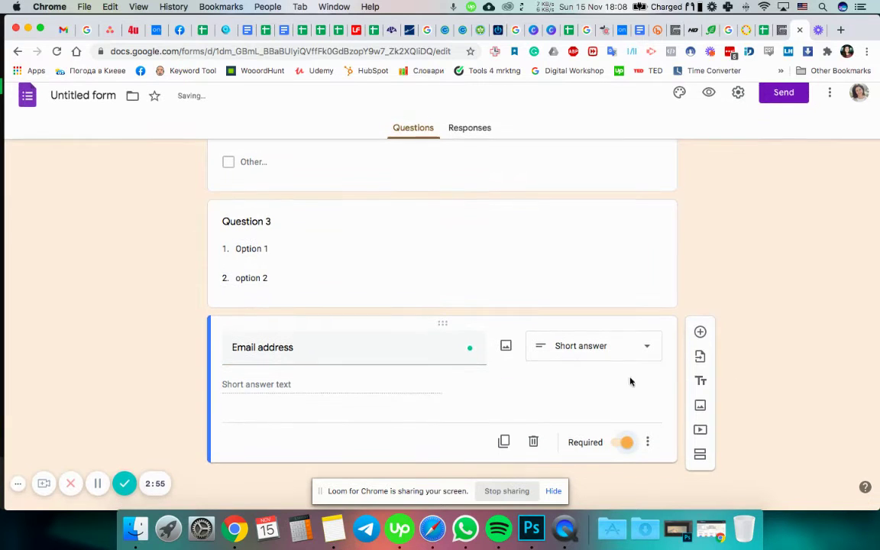
# - Add another question below the email address question and set its type to Paragraph
pyautogui.click(699, 340)
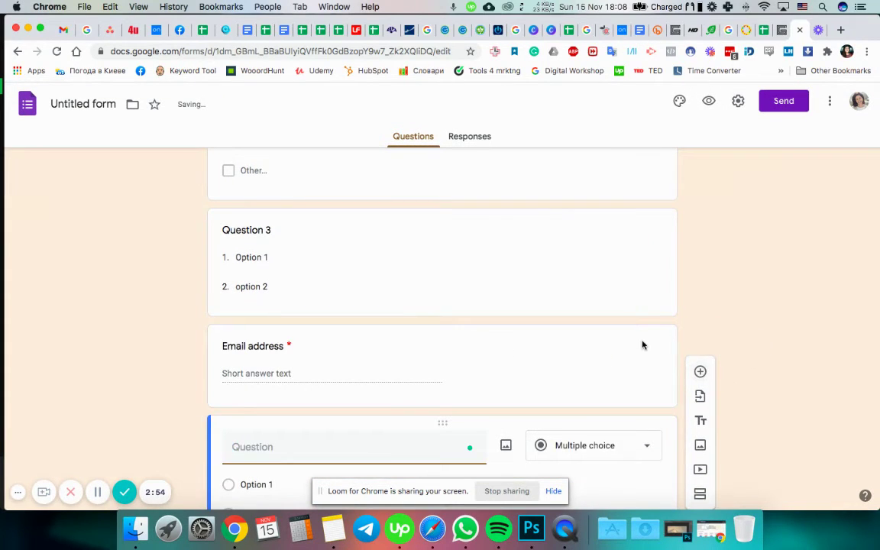
pyautogui.scroll(-3, 653, 367)
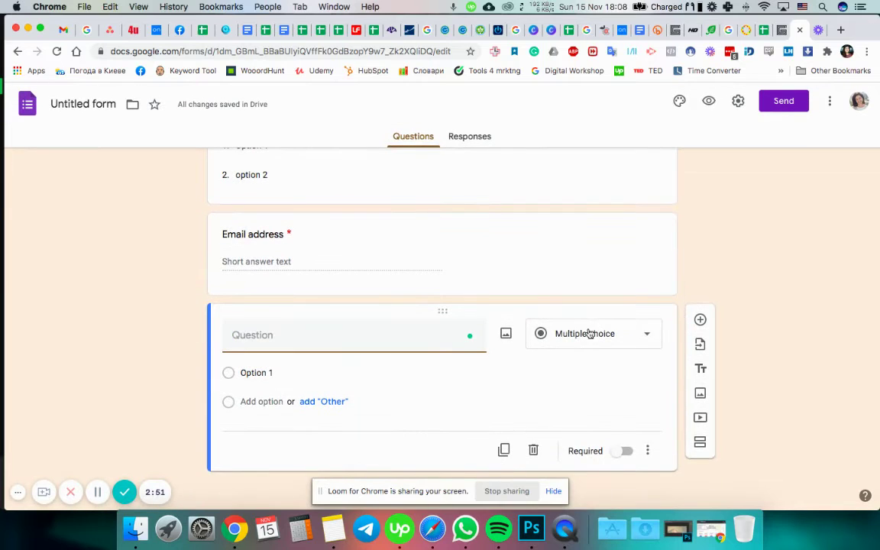
pyautogui.click(593, 335)
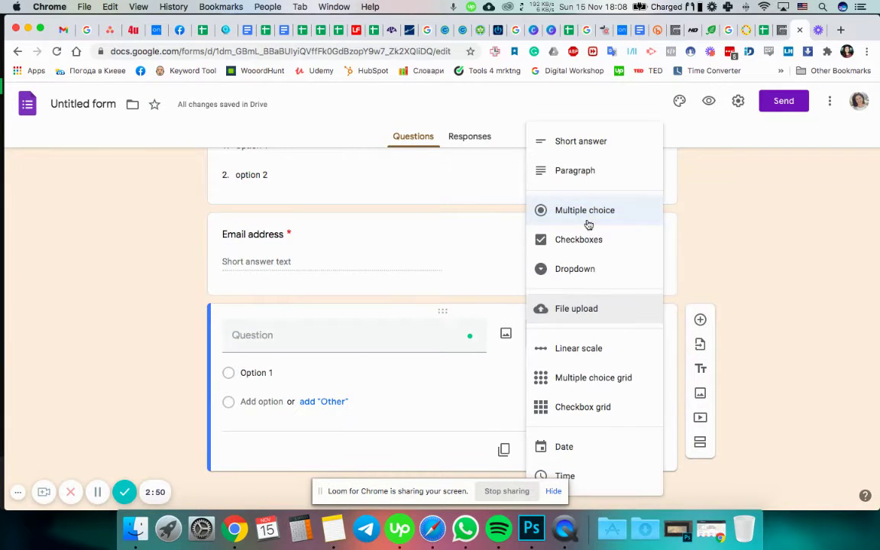
pyautogui.click(574, 171)
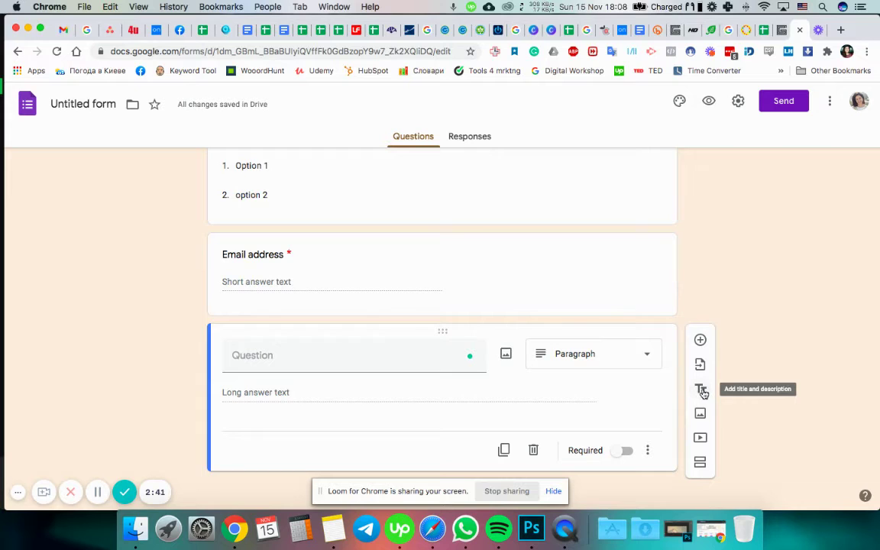
# - Add a new section after the paragraph question and title it "Section 2"
pyautogui.click(699, 463)
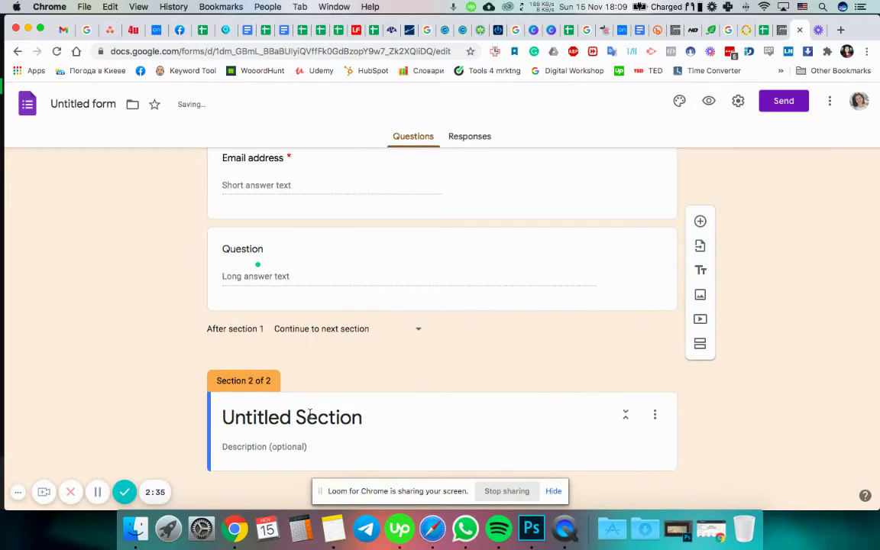
pyautogui.write('Secti')
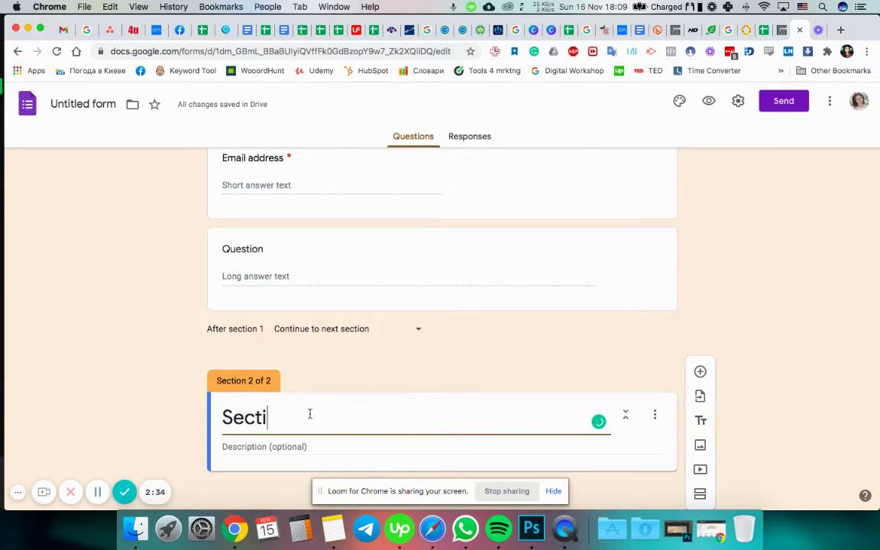
pyautogui.write('on 2')
# - In the form's general settings, turn off the sign-in restriction to users in the organization
pyautogui.scroll(10, 353, 416)
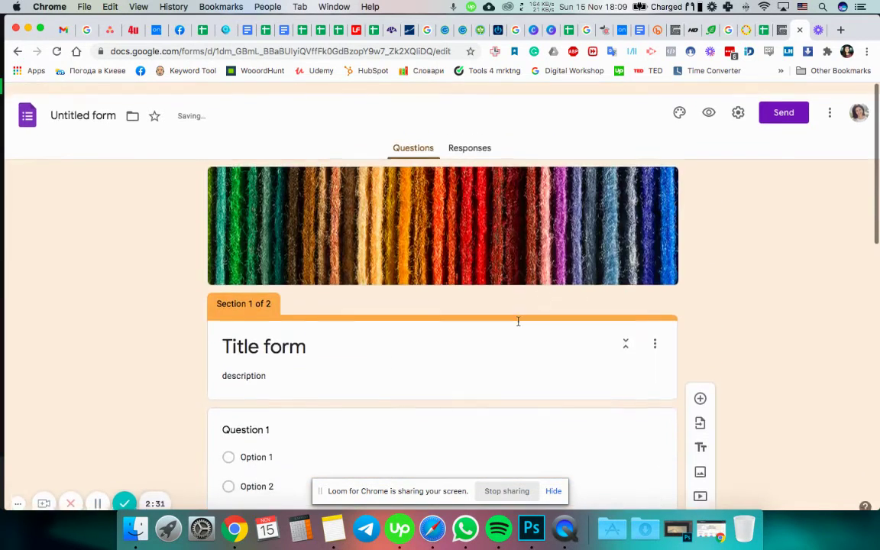
pyautogui.click(738, 101)
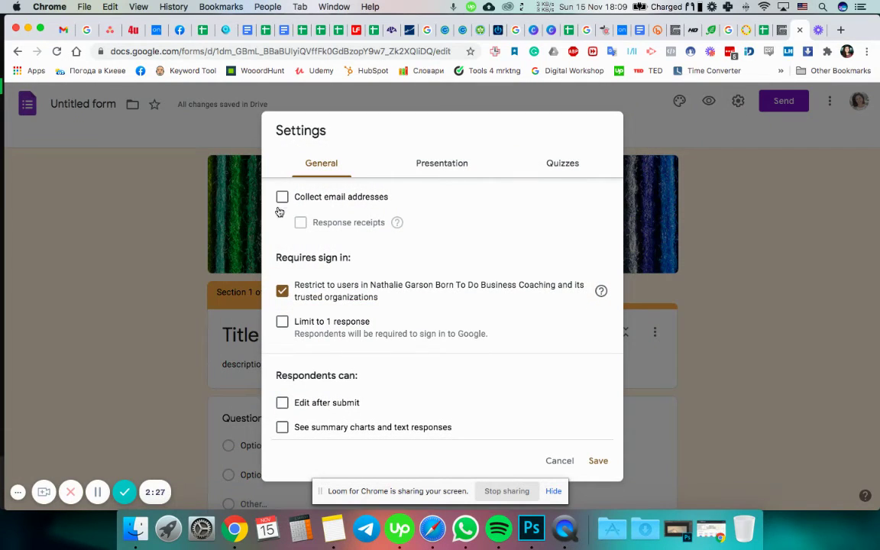
pyautogui.click(282, 292)
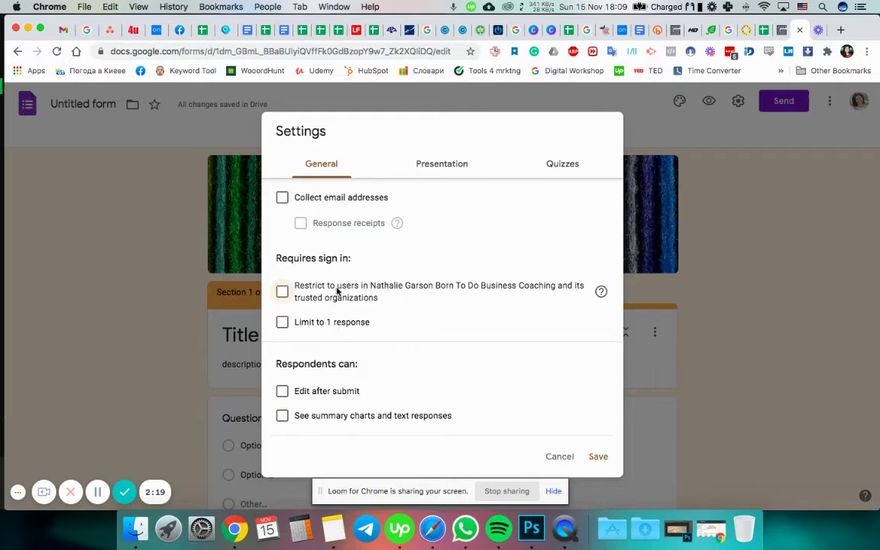
pyautogui.scroll(-1, 331, 288)
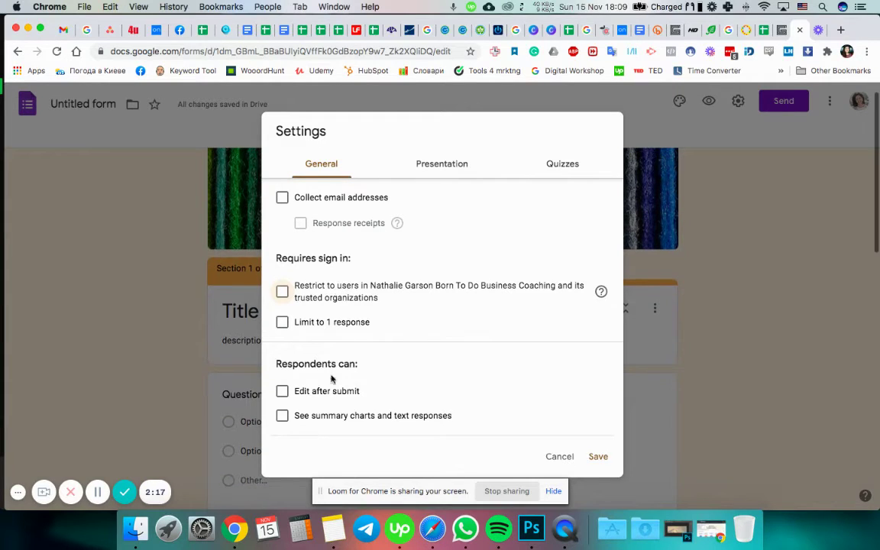
# - Disable the link to submit another response, set the confirmation message to "Thank you for your reply!" and save the settings
pyautogui.click(442, 168)
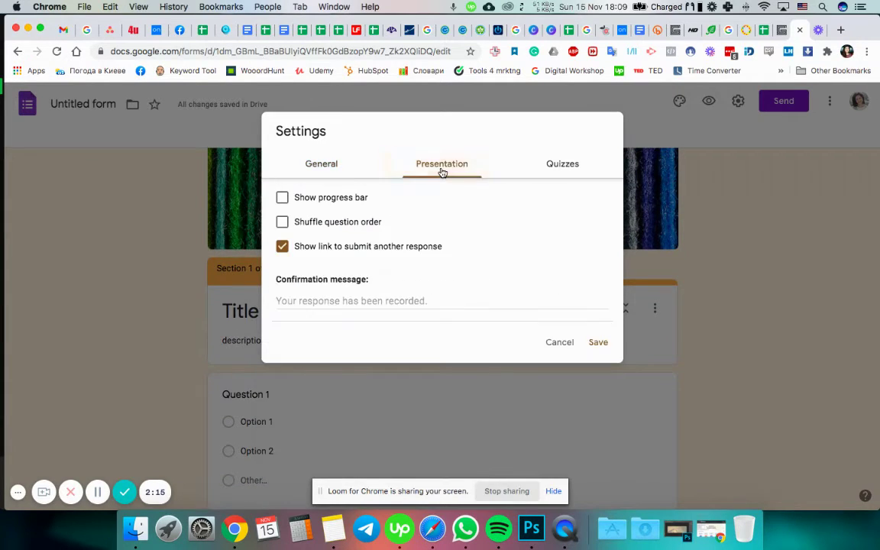
pyautogui.click(284, 248)
pyautogui.click(326, 299)
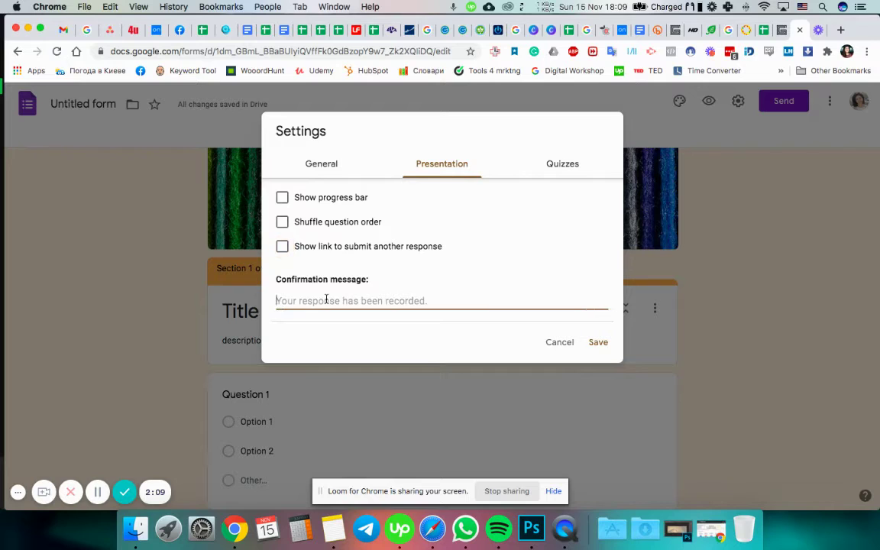
pyautogui.write('Thank you for your reply!')
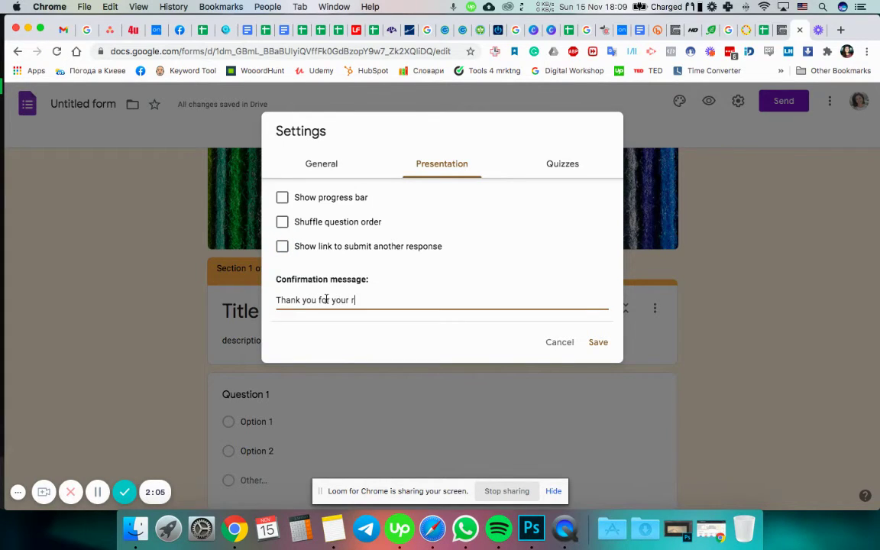
pyautogui.click(597, 343)
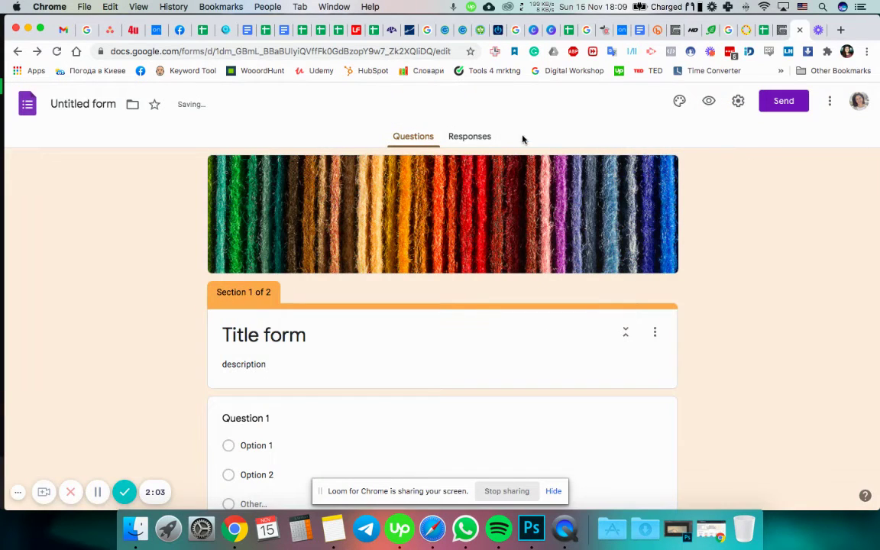
# - Enable email notifications for new responses to the form
pyautogui.click(467, 141)
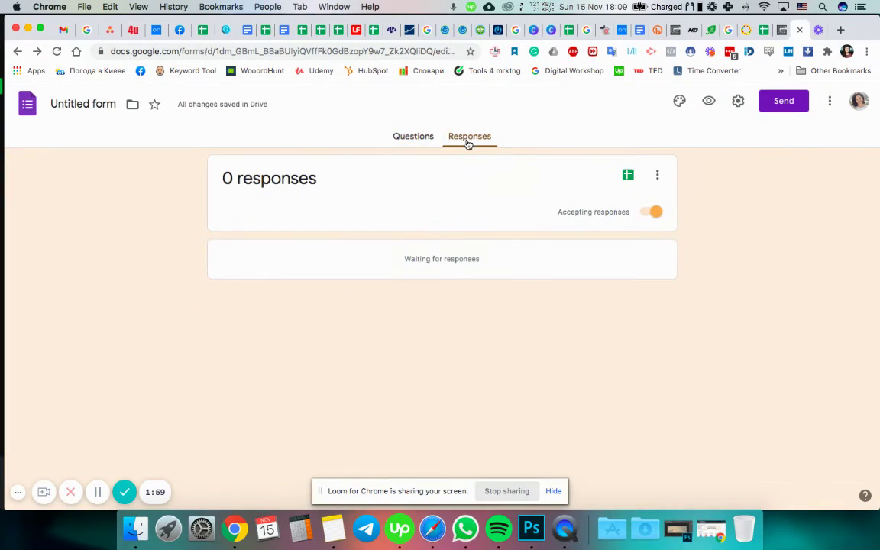
pyautogui.click(658, 176)
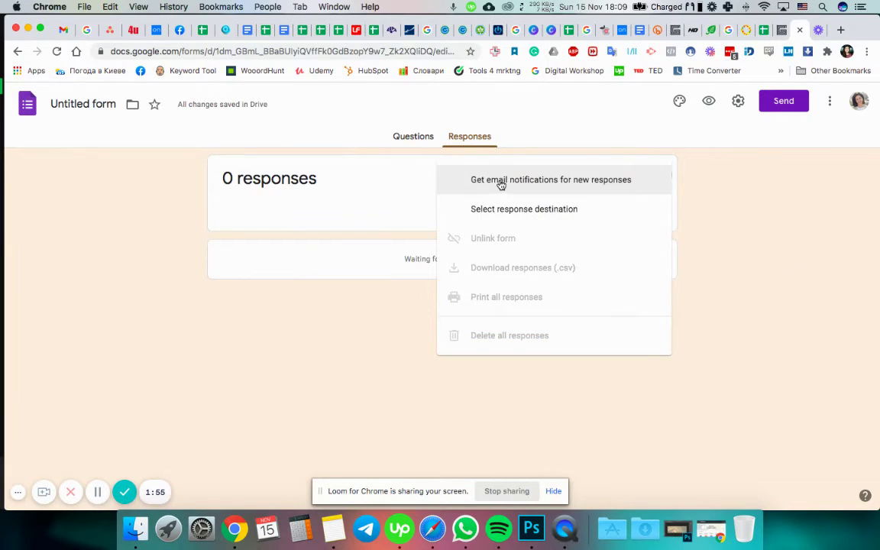
pyautogui.click(500, 184)
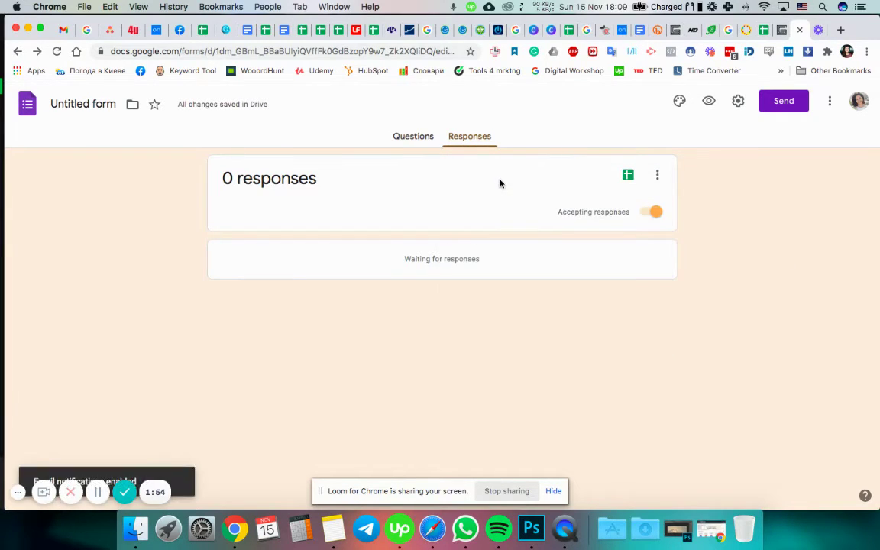
pyautogui.click(655, 177)
pyautogui.click(691, 216)
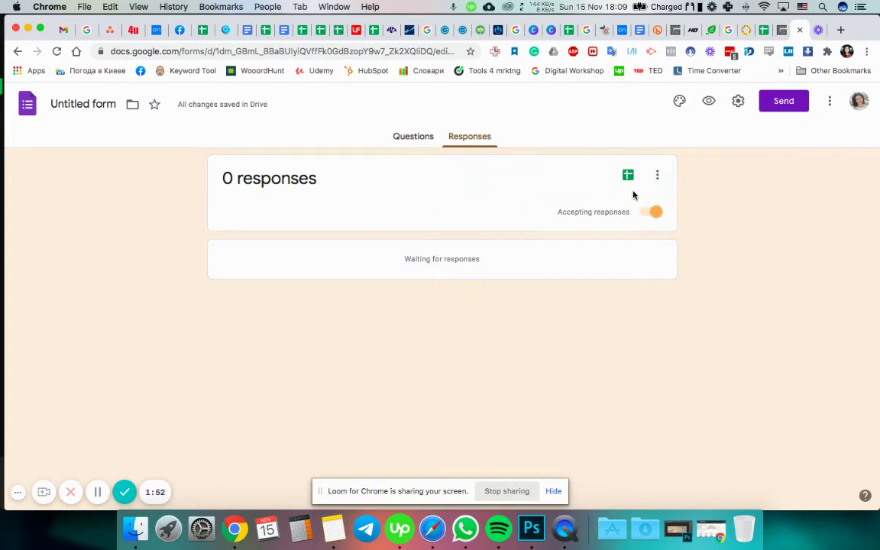
# - Create a new spreadsheet named "Untitled form (Responses)" as the response destination and open it from the form
pyautogui.click(628, 176)
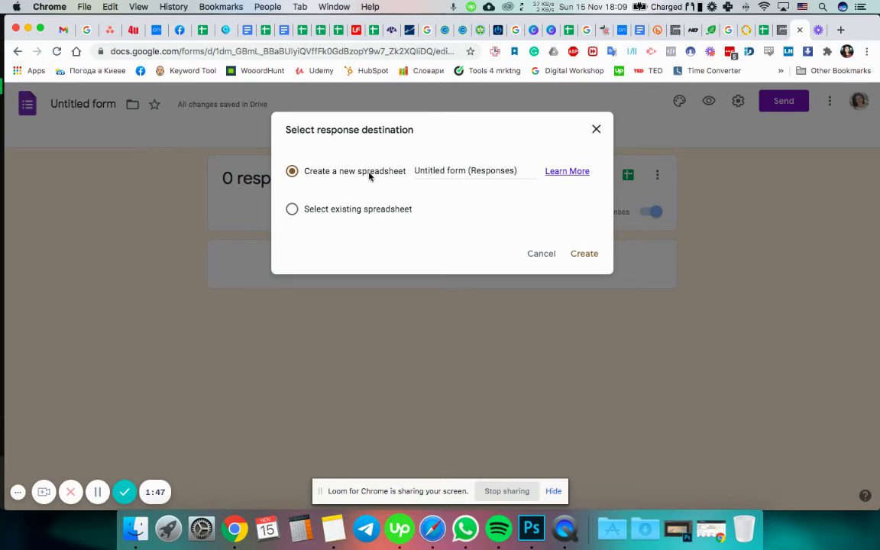
pyautogui.click(578, 254)
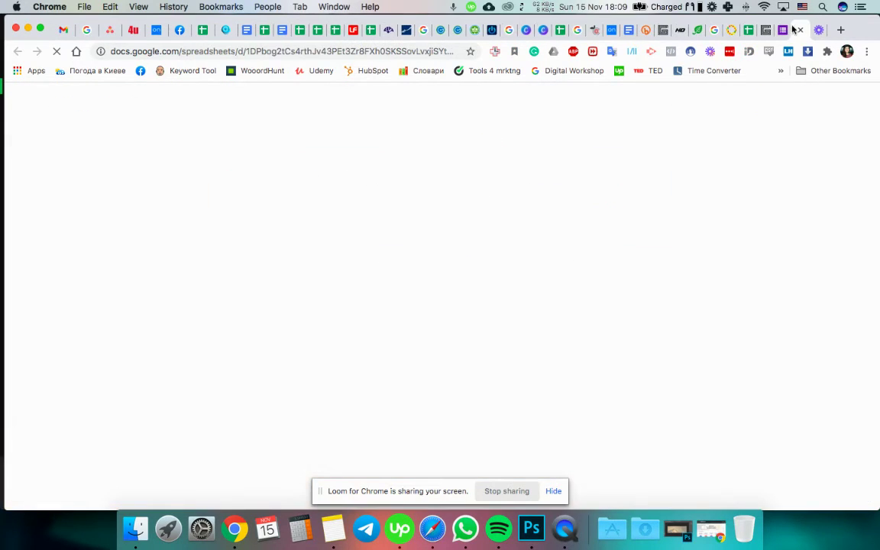
pyautogui.click(798, 30)
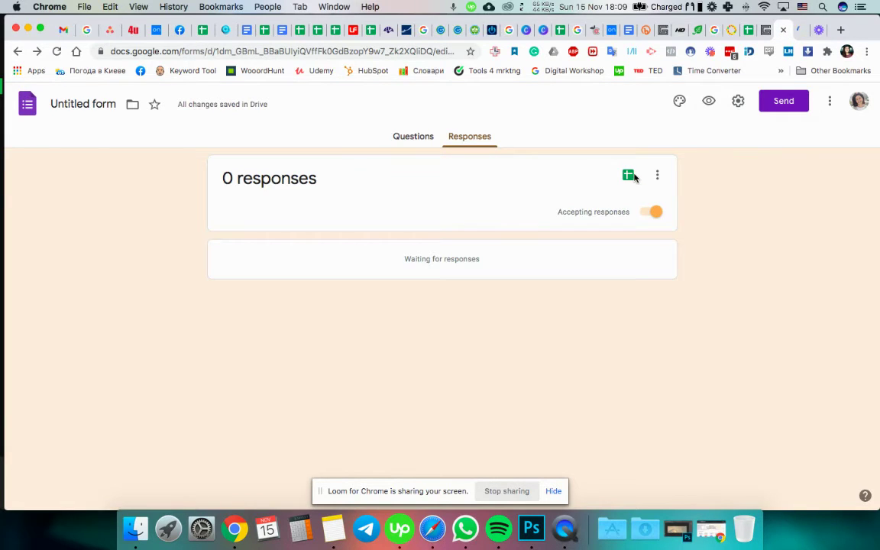
pyautogui.click(629, 176)
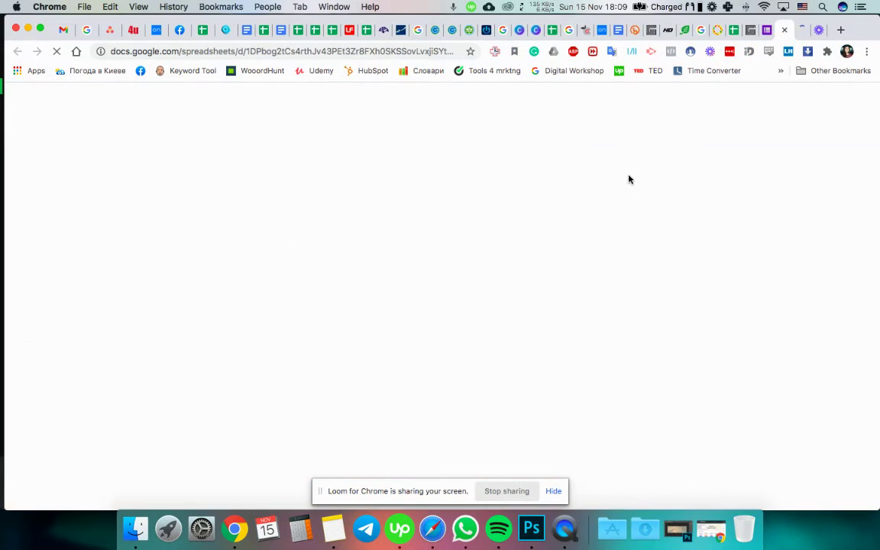
# - Return to the form and preview it as respondents see it, down to the first questions
pyautogui.click(766, 32)
pyautogui.click(782, 33)
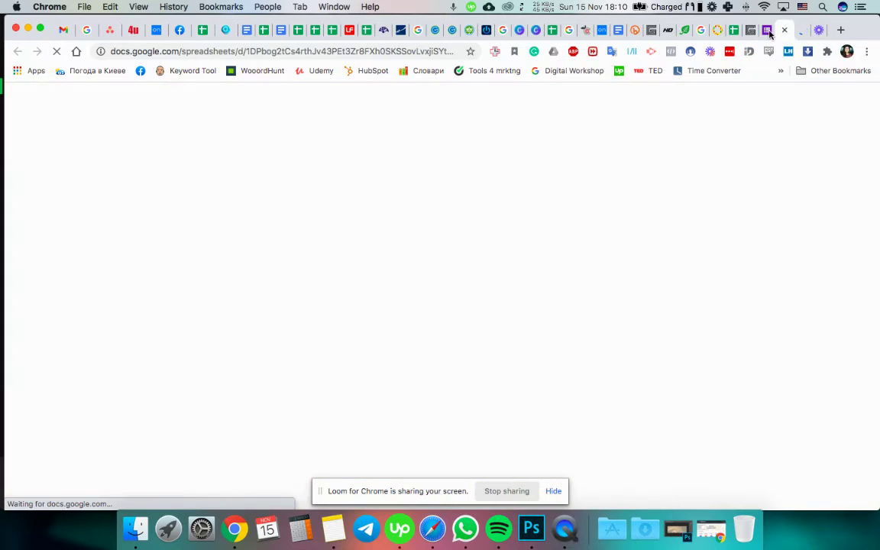
pyautogui.click(768, 33)
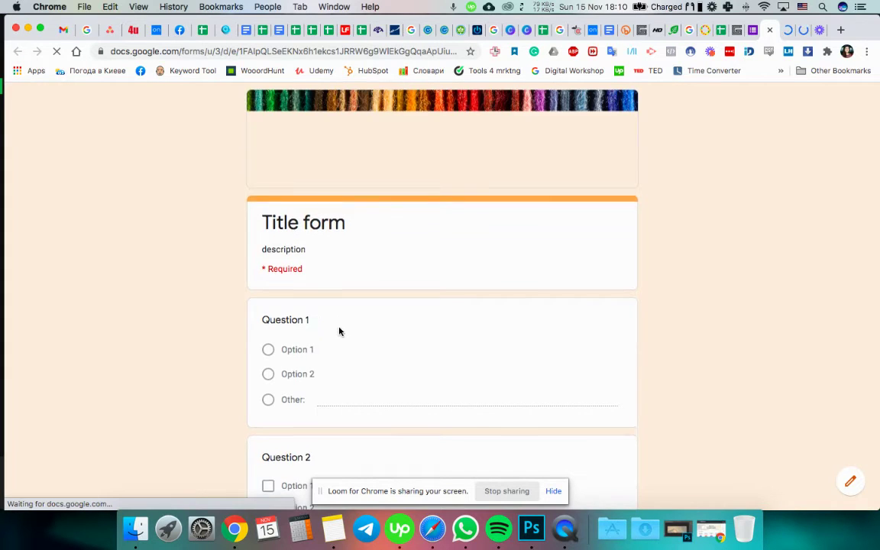
pyautogui.scroll(-2, 321, 305)
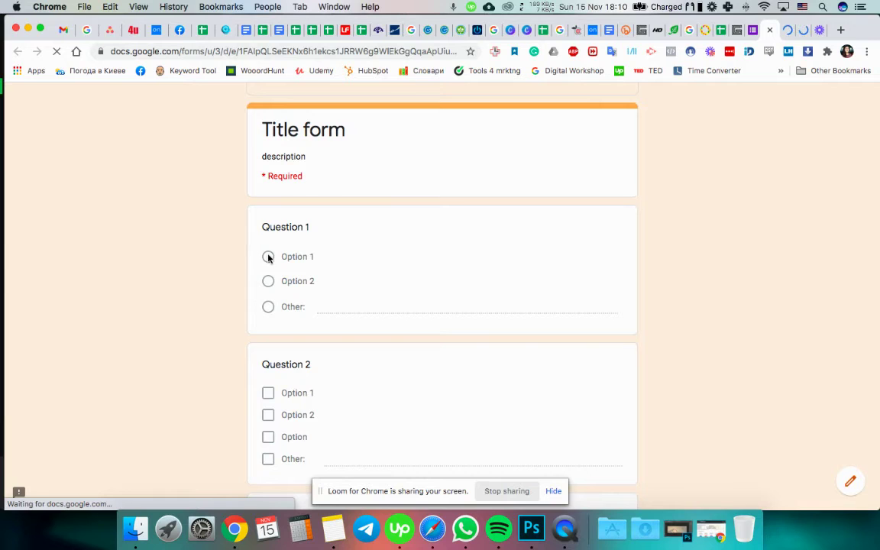
pyautogui.scroll(-2, 271, 259)
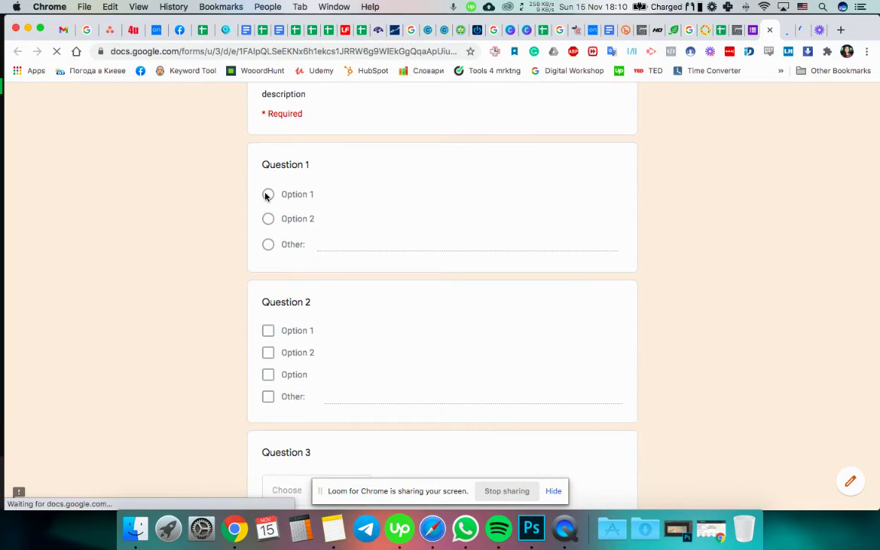
# - In the form preview, select Option 1 and Option 2 for Question 2 and Option 1 for Question 1
pyautogui.click(268, 331)
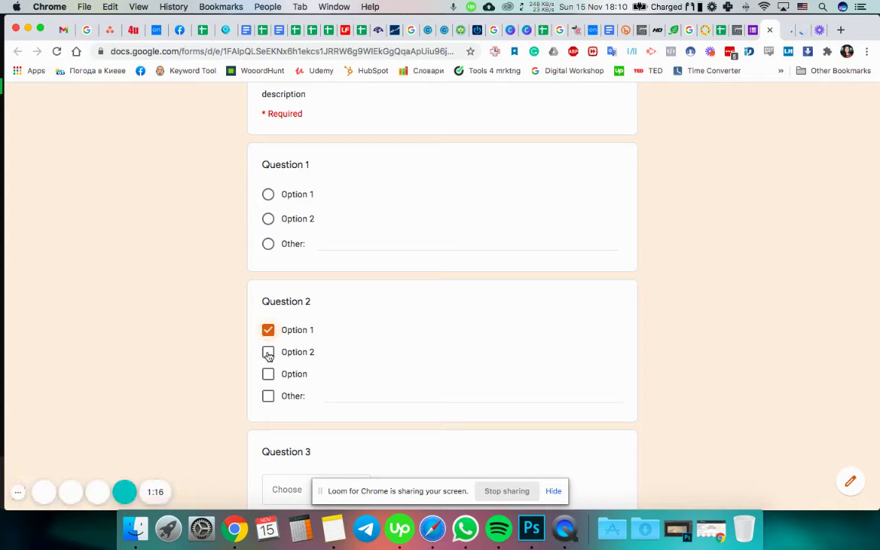
pyautogui.click(267, 352)
pyautogui.scroll(-1, 268, 355)
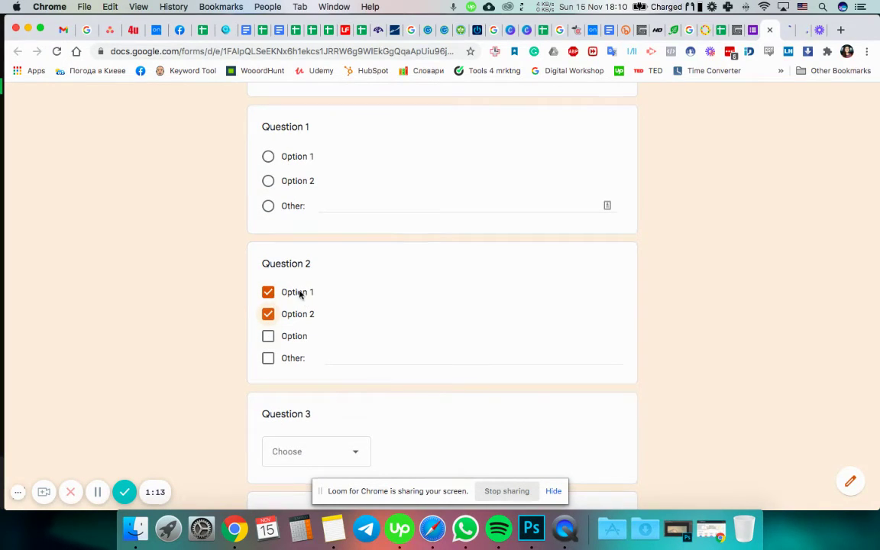
pyautogui.click(268, 156)
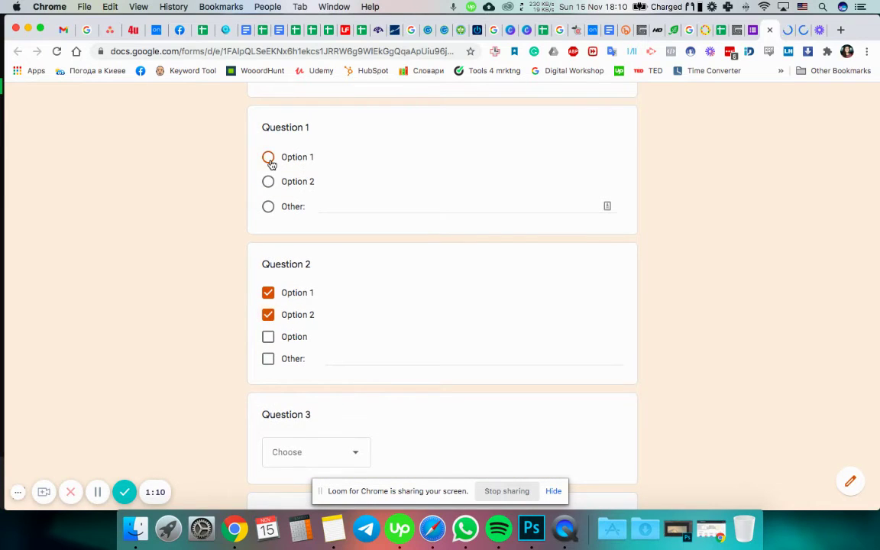
pyautogui.scroll(-1, 380, 419)
pyautogui.scroll(-3, 381, 419)
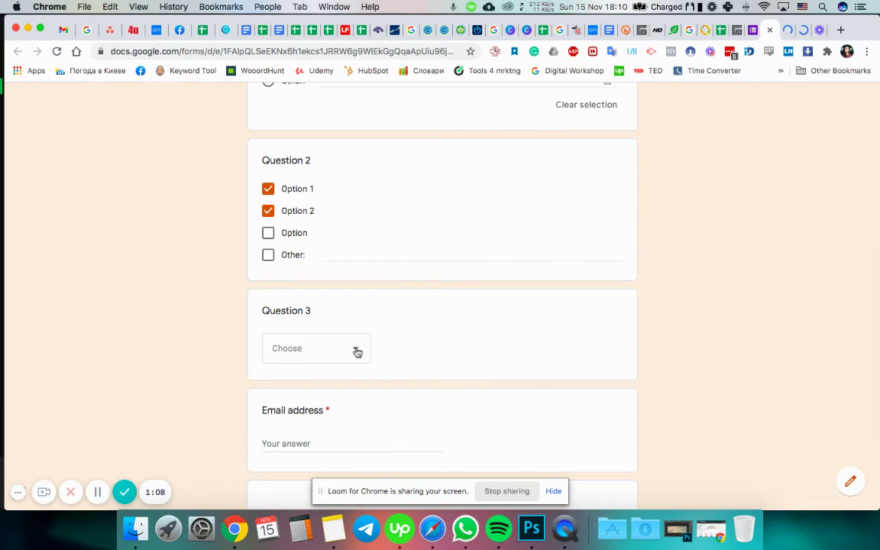
# - Check the answer choices of the Question 3 dropdown in the preview and return to the form's title
pyautogui.click(358, 351)
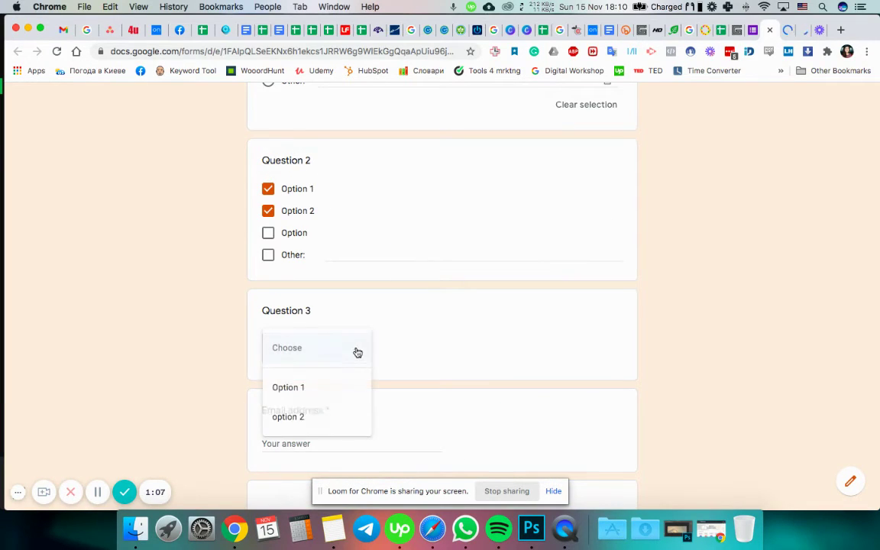
pyautogui.click(257, 359)
pyautogui.scroll(10, 286, 443)
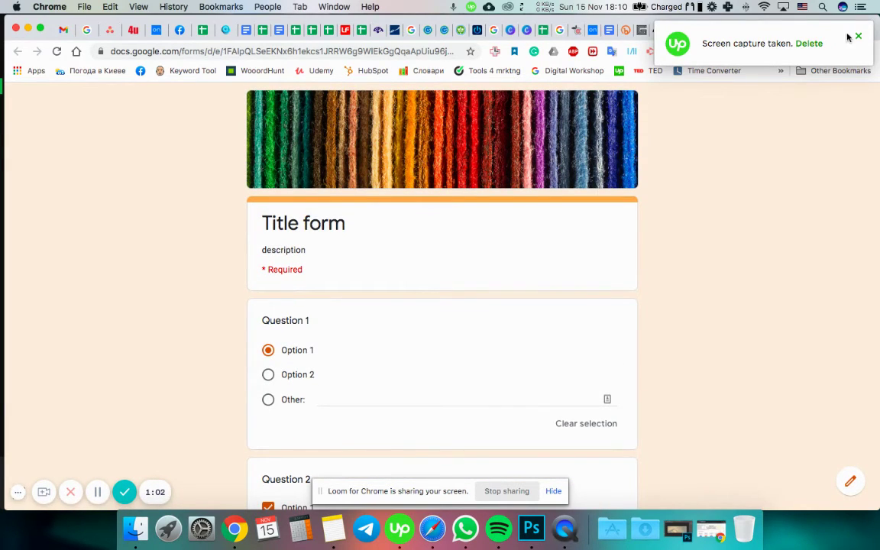
# - Check whether the responses spreadsheet has loaded and return to the form editor
pyautogui.click(786, 32)
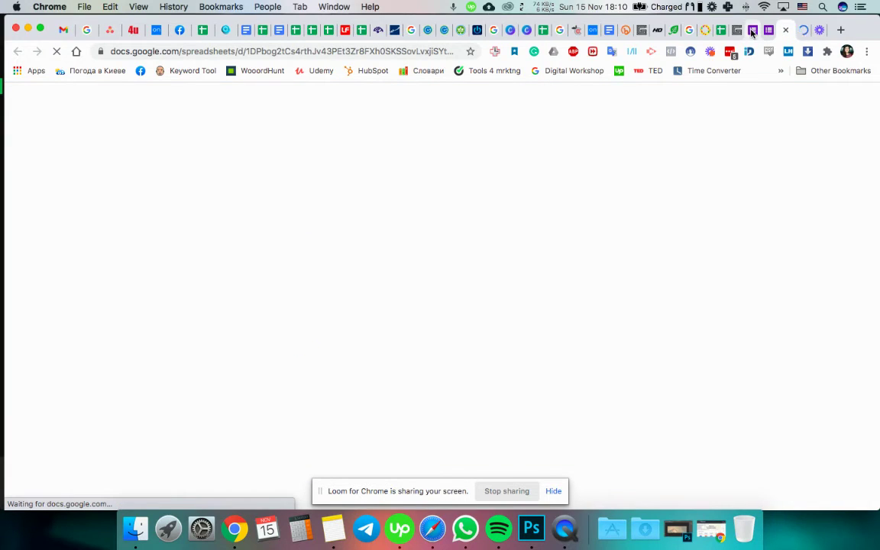
pyautogui.click(752, 31)
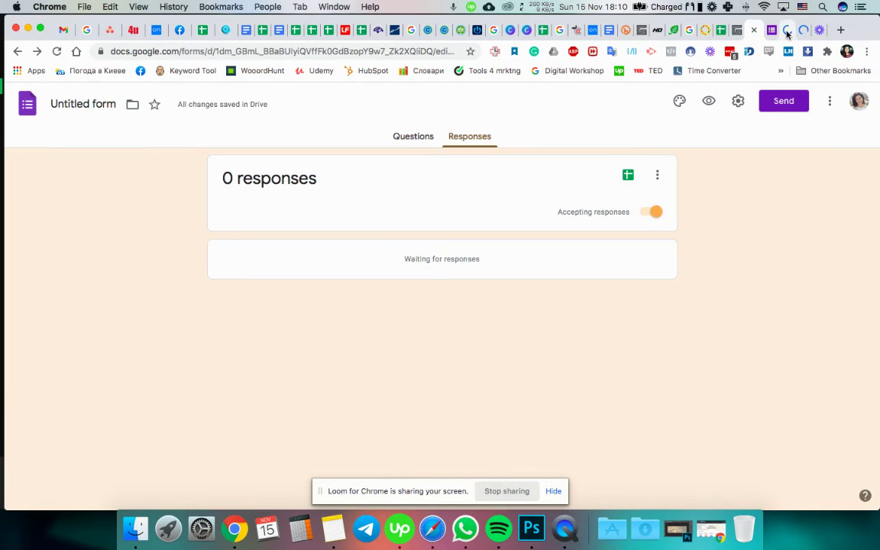
pyautogui.click(786, 34)
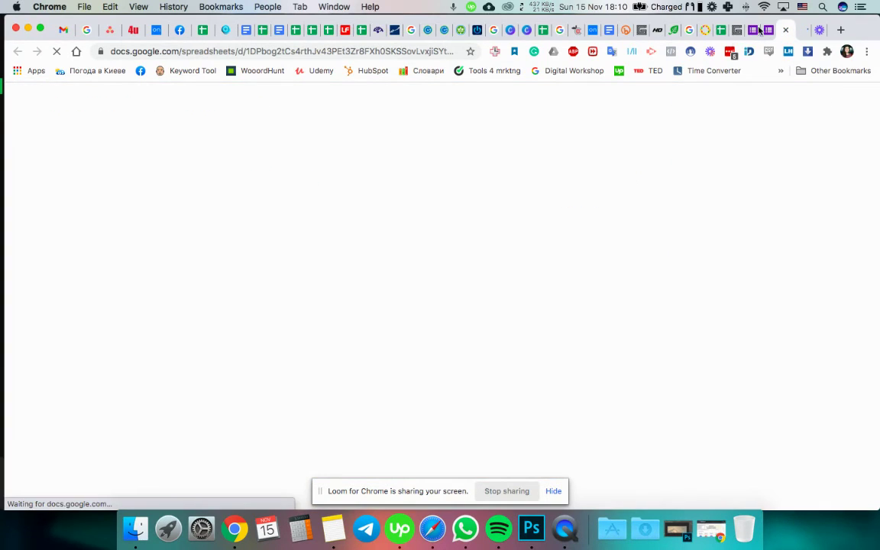
pyautogui.click(756, 31)
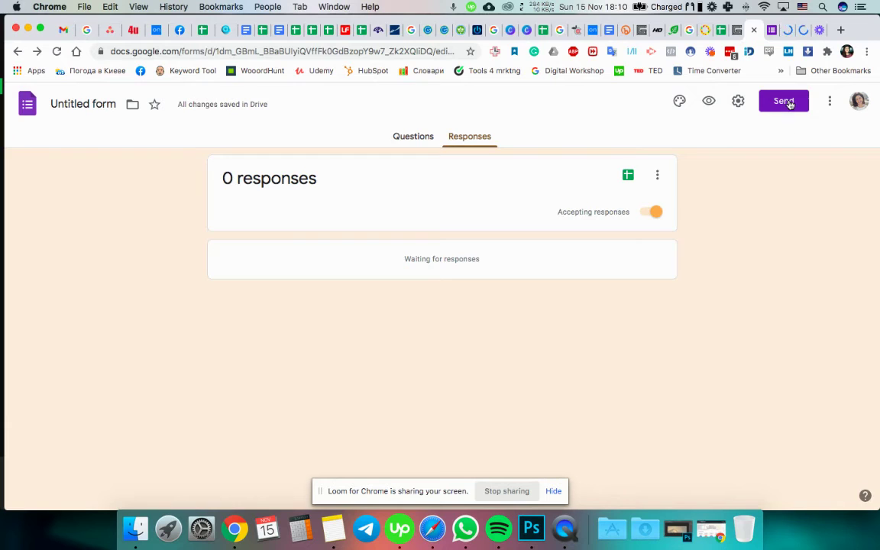
# - Copy the form's shareable link from the send options, first in full and again as a shortened URL
pyautogui.click(785, 101)
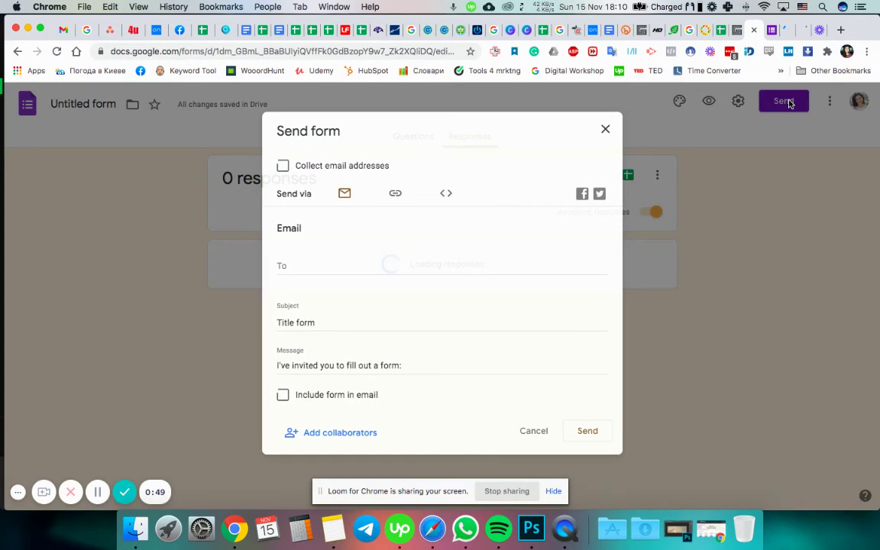
pyautogui.click(395, 193)
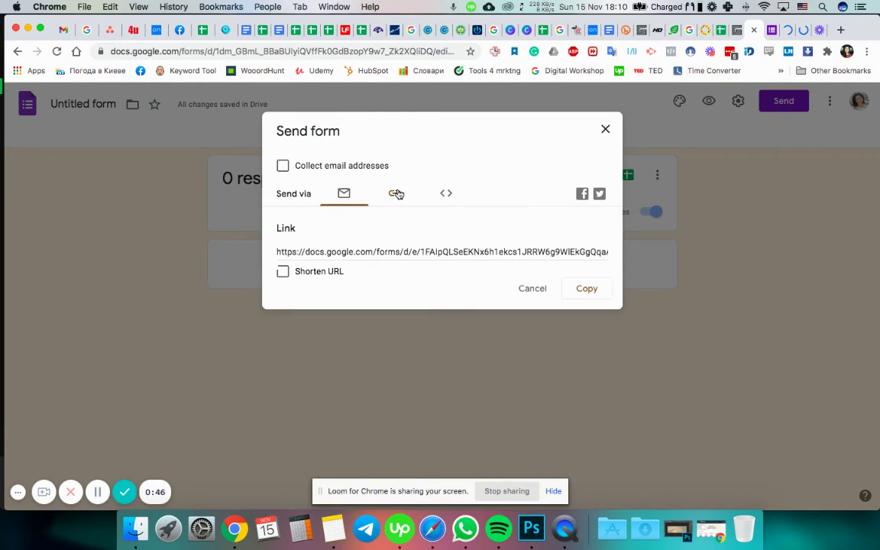
pyautogui.click(545, 254)
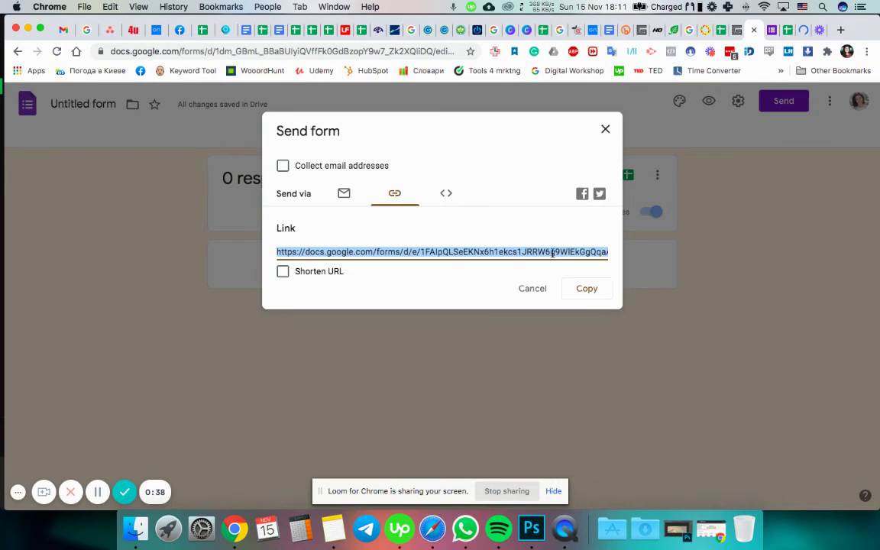
pyautogui.click(586, 289)
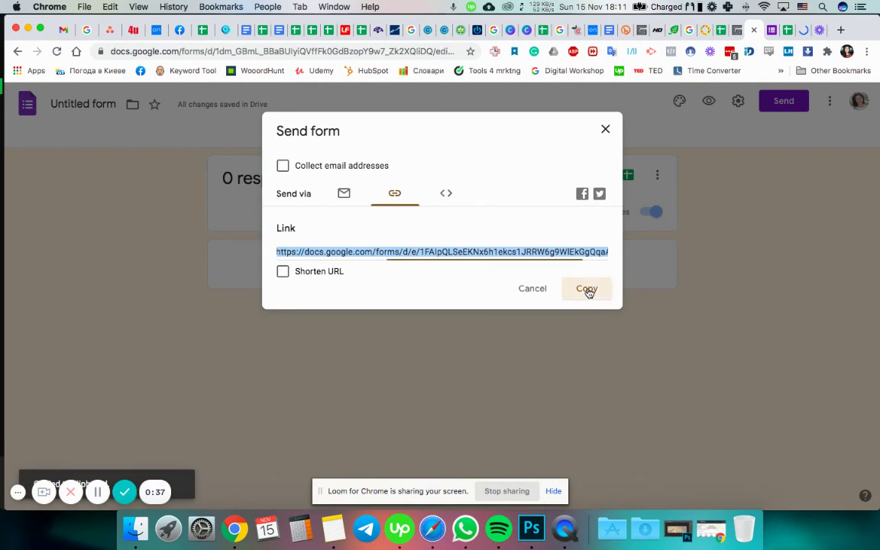
pyautogui.click(282, 272)
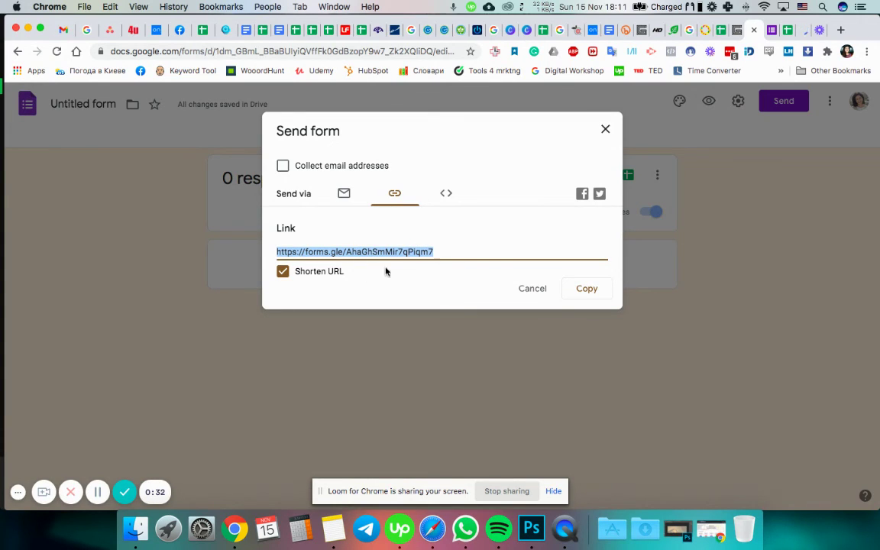
pyautogui.click(587, 290)
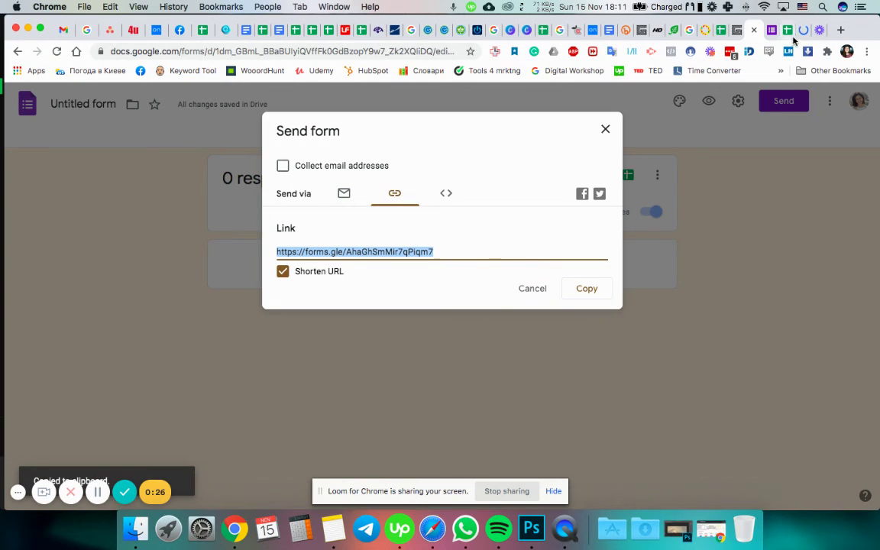
# - Switch to the form's responses spreadsheet
pyautogui.click(802, 31)
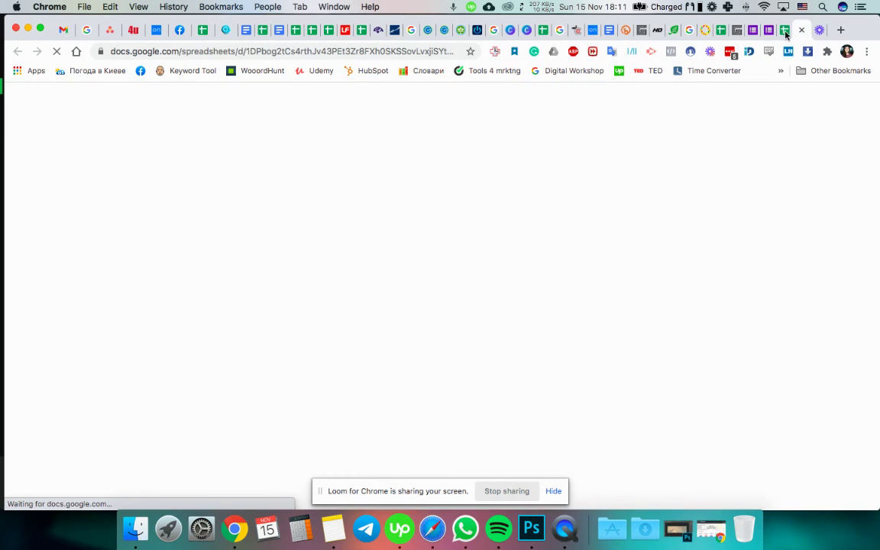